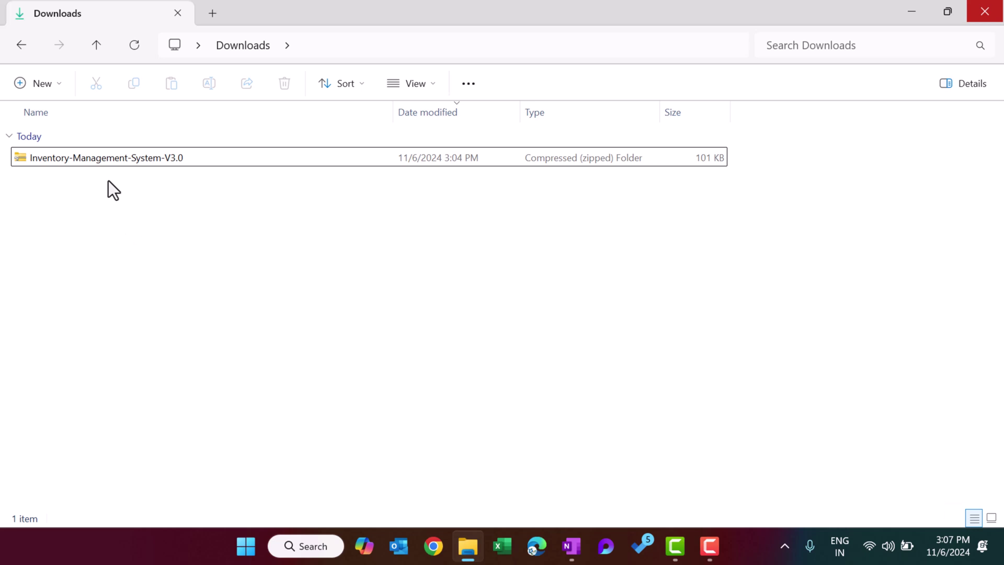
Extract the Inventory-Management-System-V3.0 zip into Downloads.
left_click(117, 158)
right_click(117, 158)
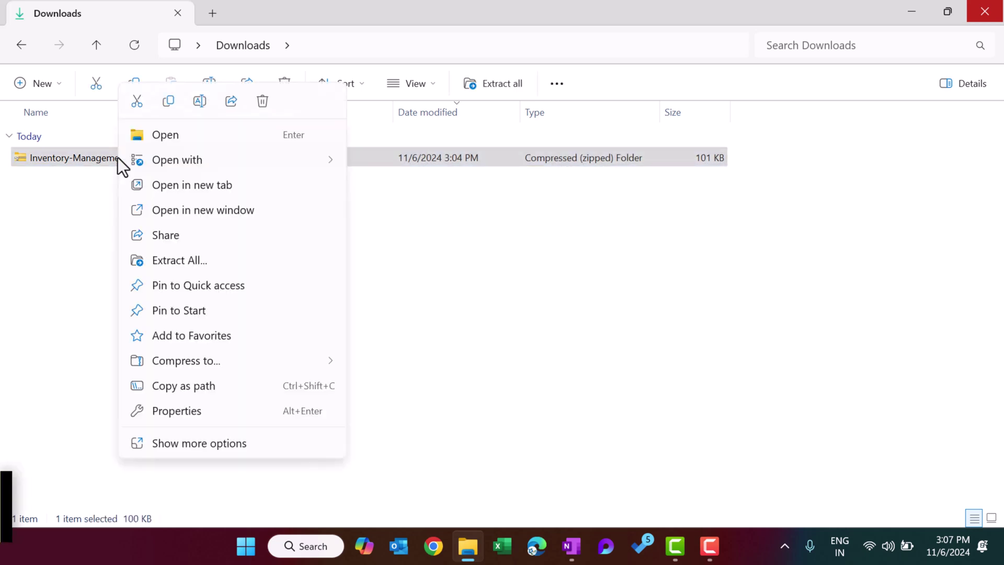
left_click(201, 260)
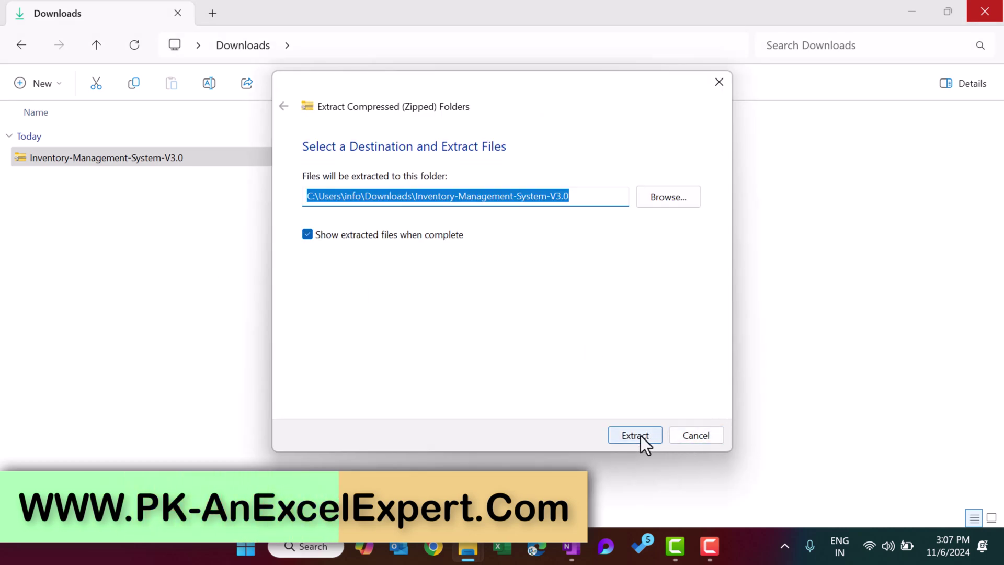
left_click(634, 435)
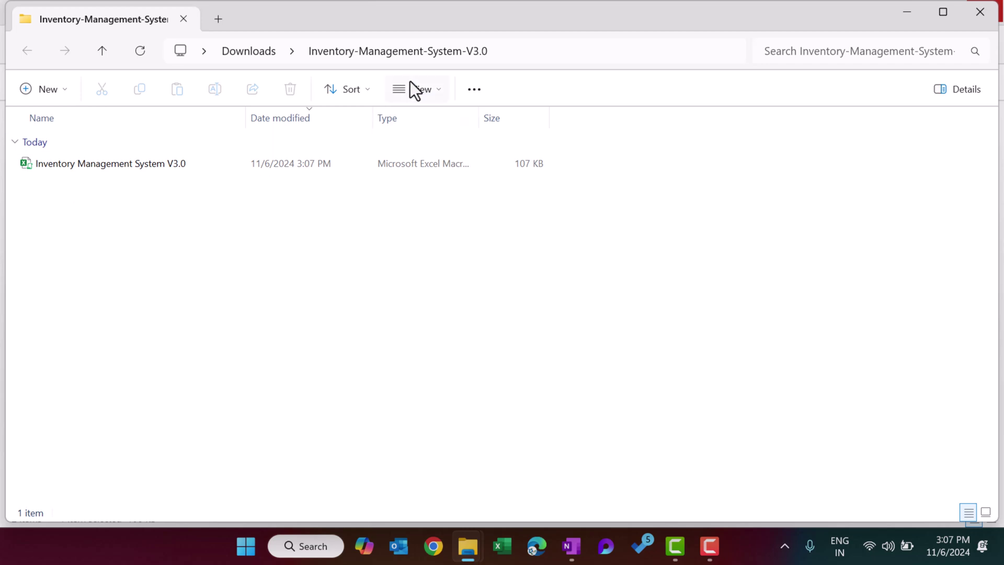
Unblock the extracted Inventory Management System V3.0 workbook in its Properties.
left_click(137, 164)
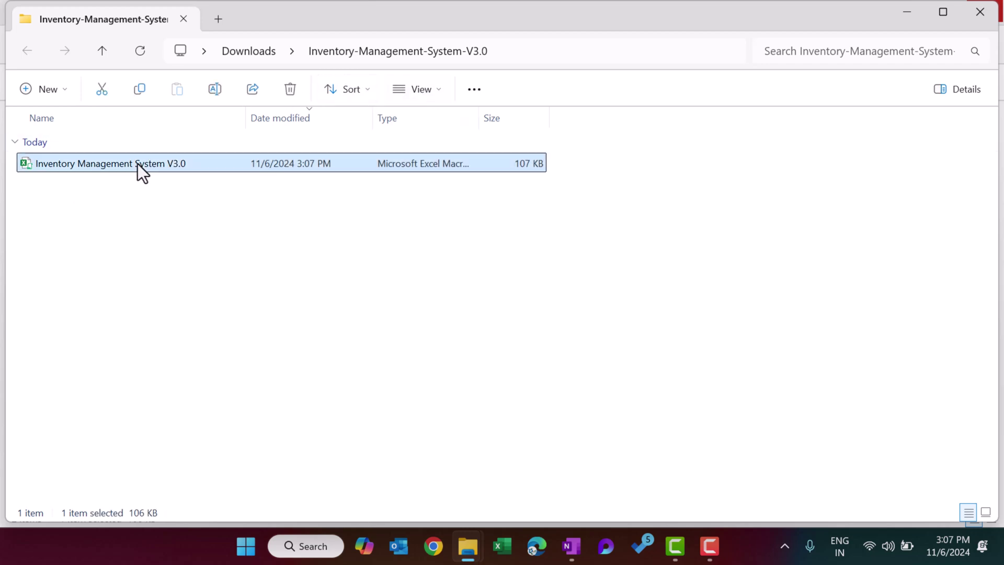
right_click(137, 164)
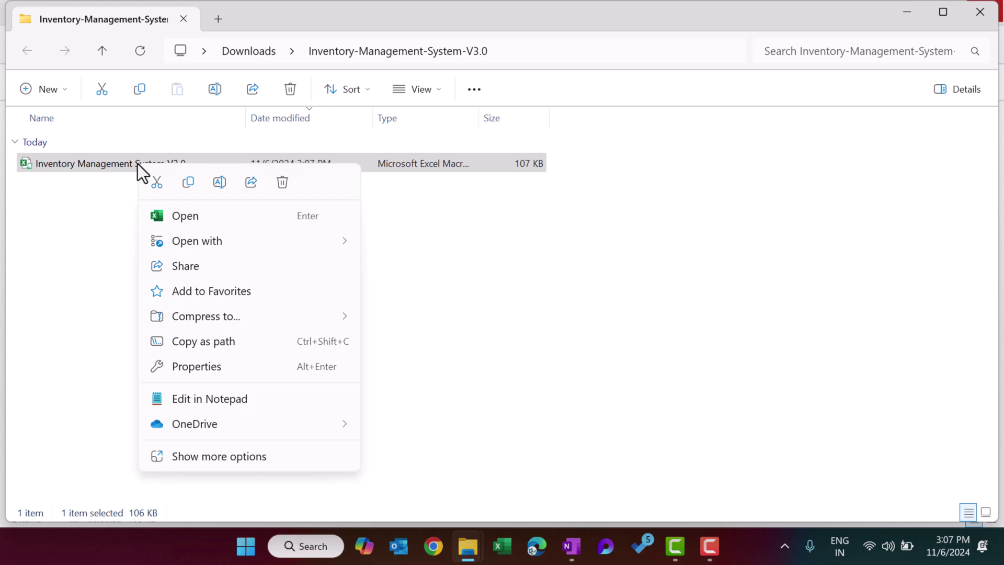
left_click(209, 368)
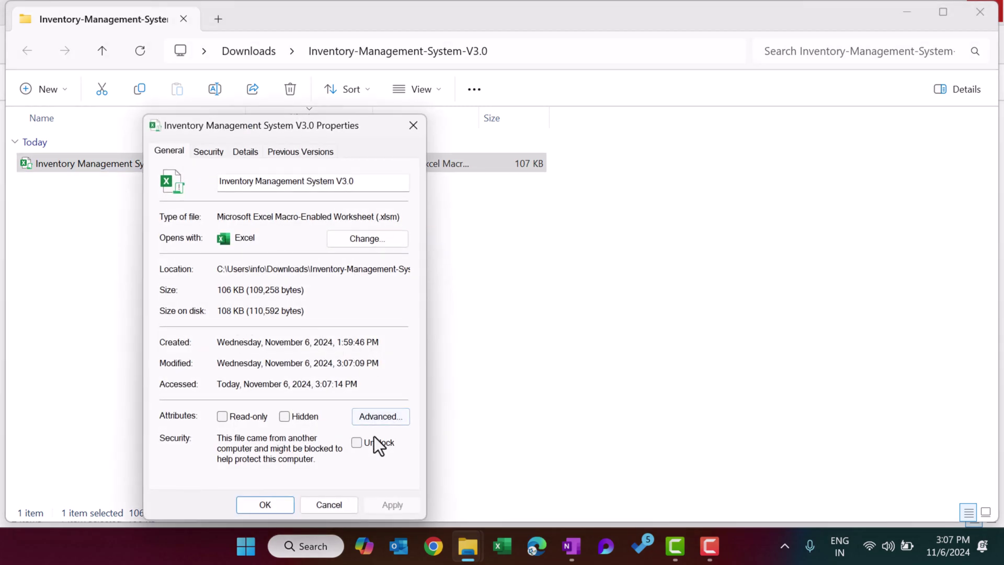
left_click(363, 443)
left_click(394, 504)
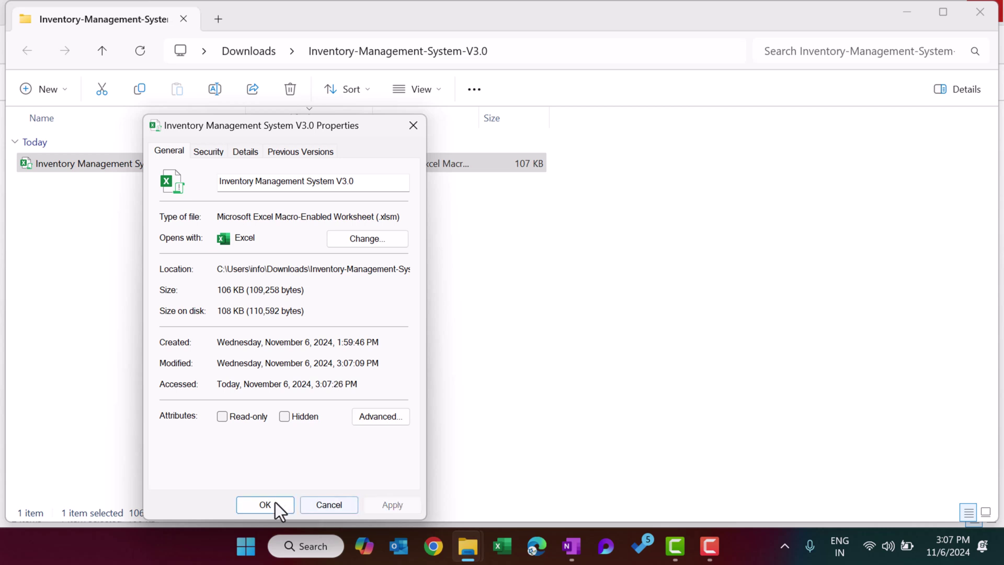
left_click(275, 503)
left_click(306, 392)
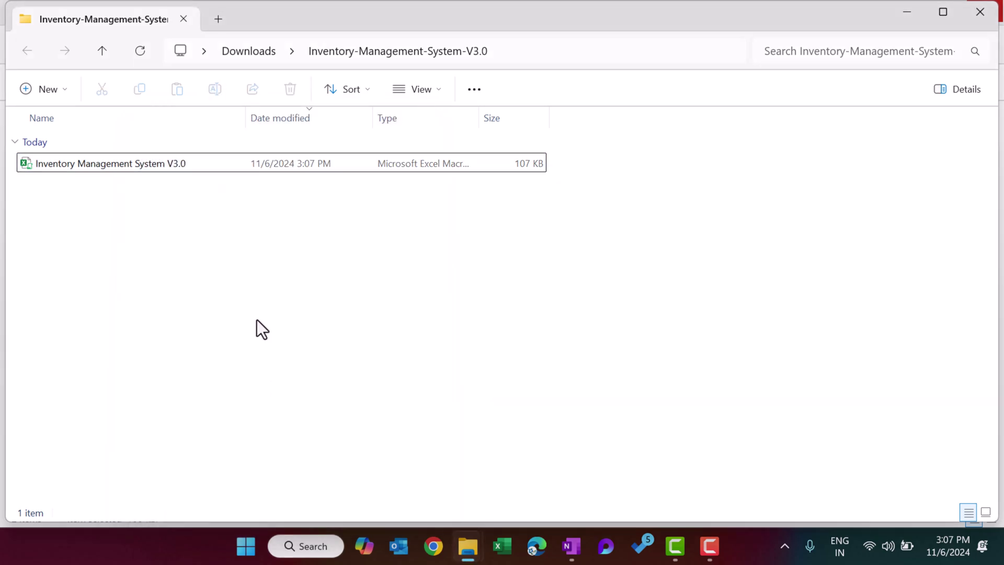
Open the .xlsm workbook in Excel, then minimize and restore its inventory form.
double_click(123, 166)
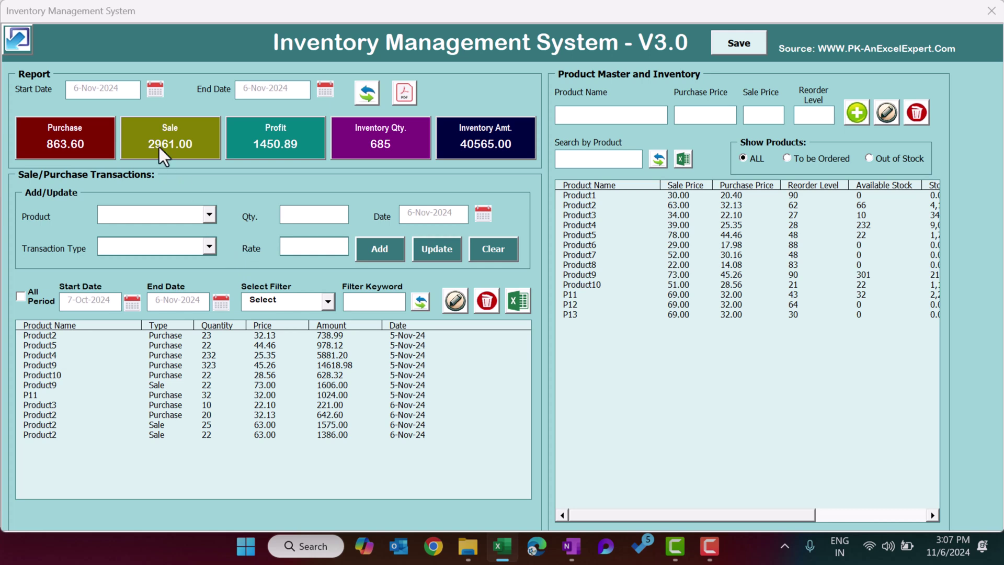
left_click(21, 37)
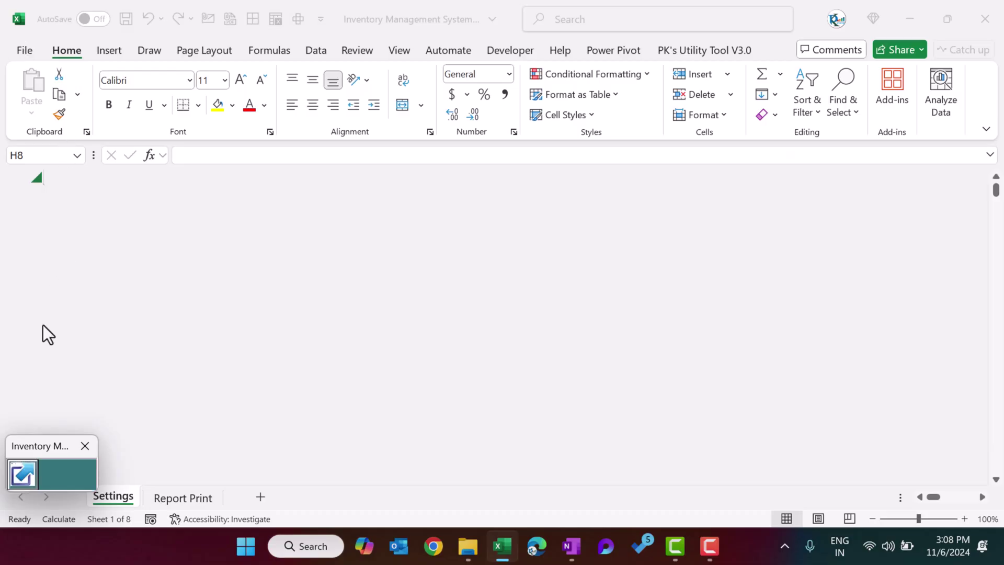
left_click(22, 470)
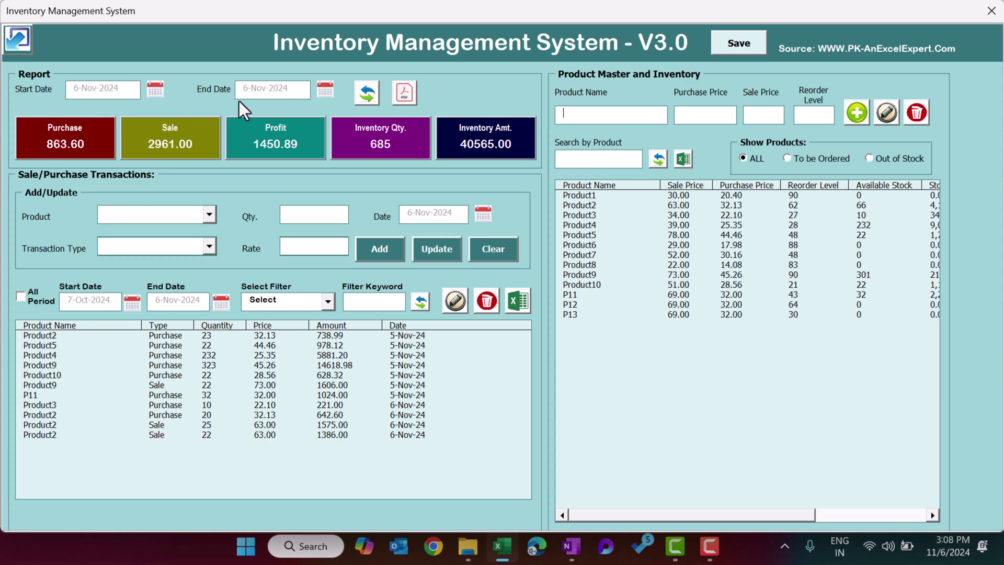
Refresh the report for 1-Nov-2024 to 10-Nov-2024 and export it as a PDF.
left_click(156, 92)
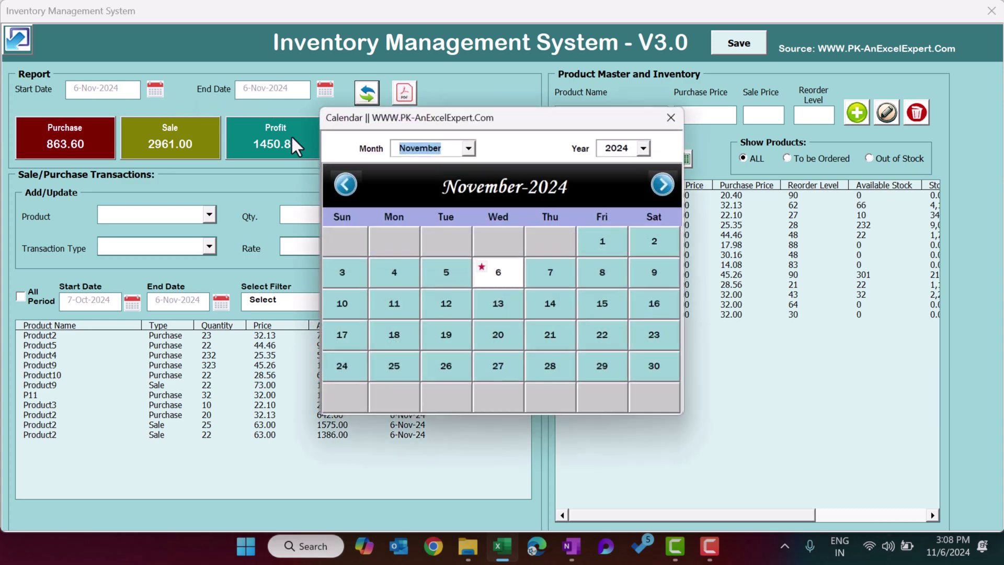
left_click(596, 233)
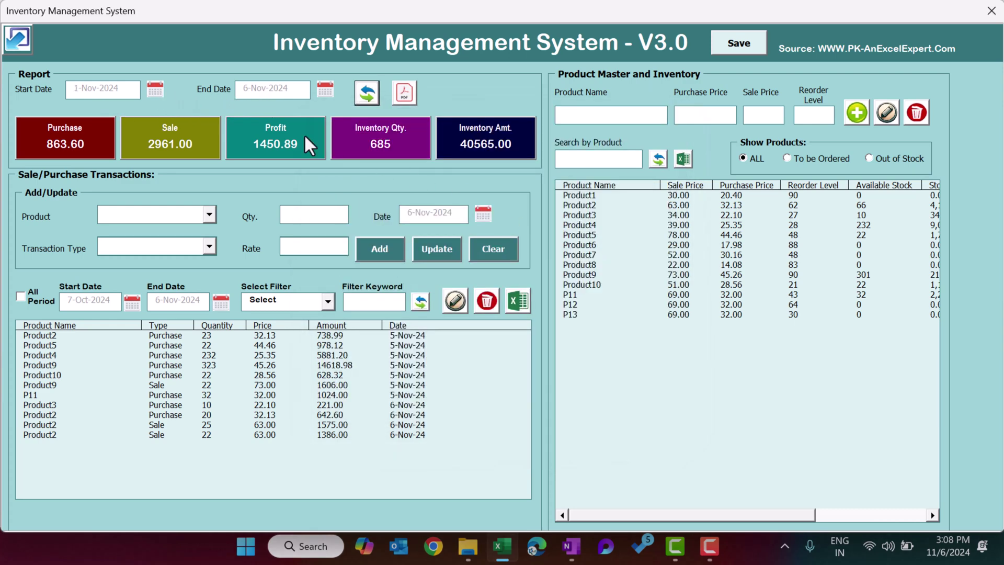
left_click(325, 91)
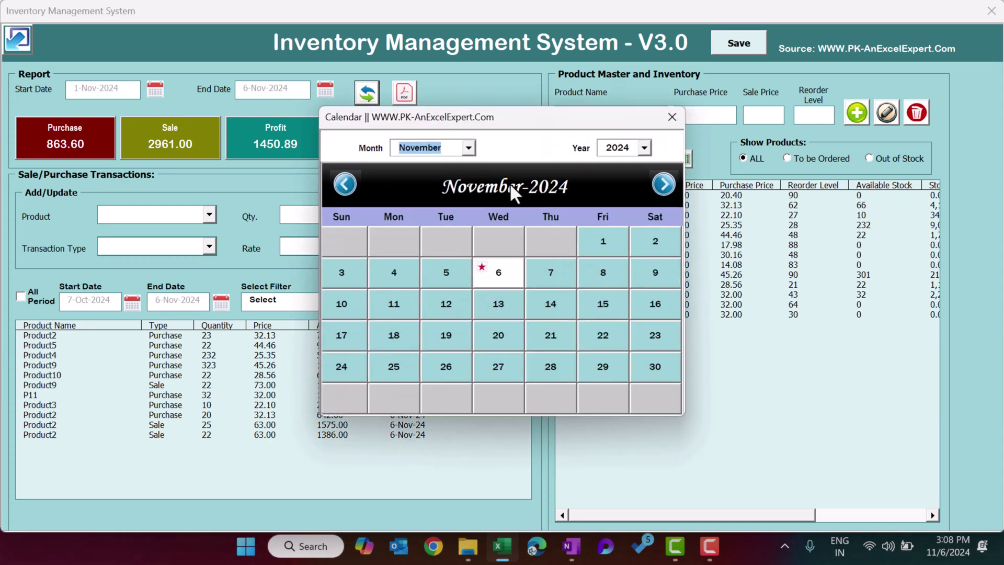
left_click(355, 302)
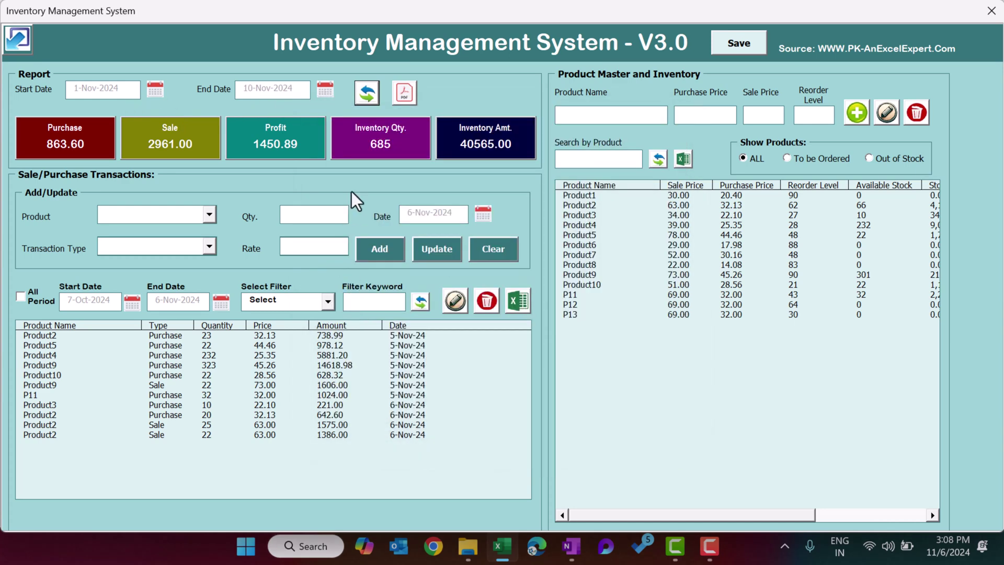
left_click(369, 100)
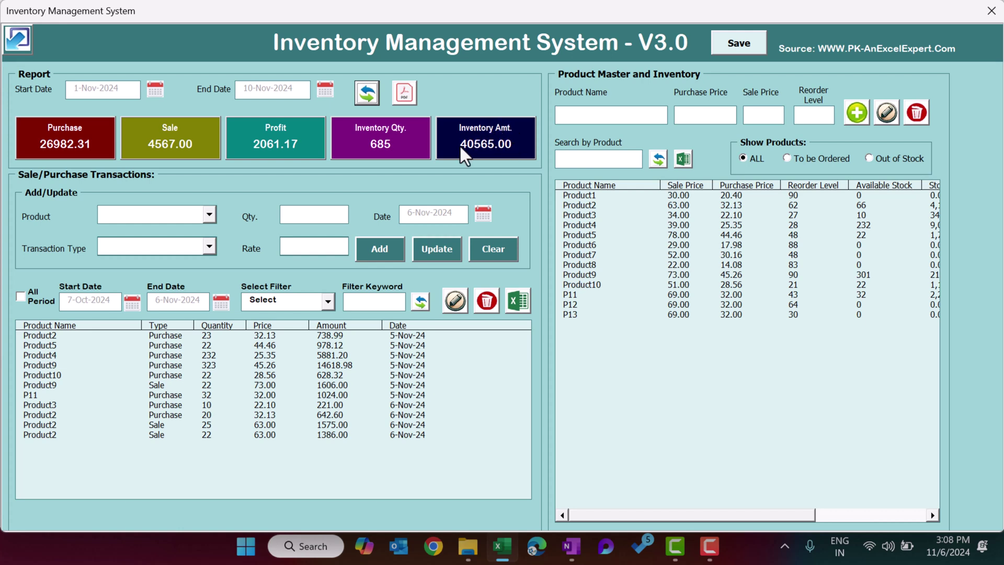
left_click(406, 95)
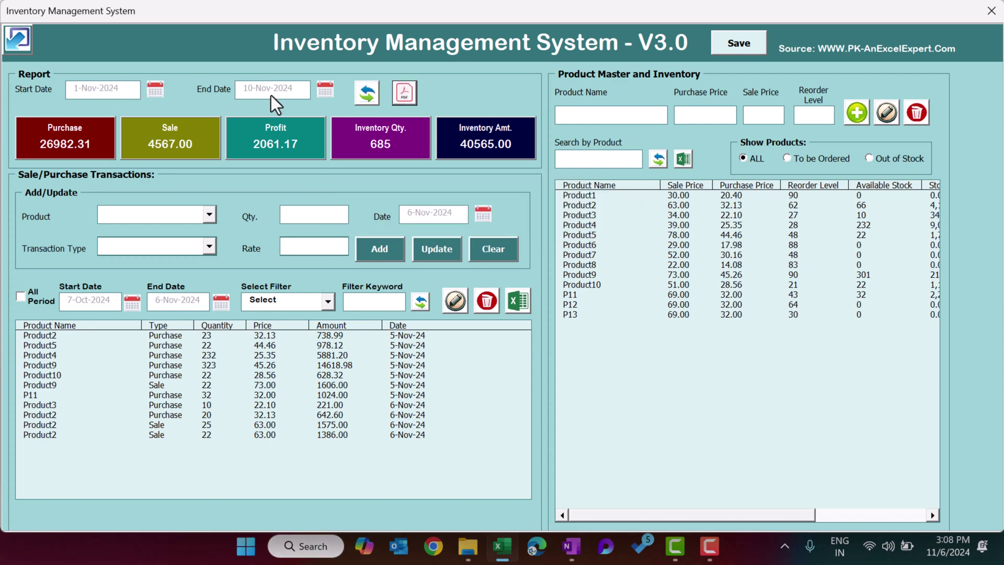
key("Return")
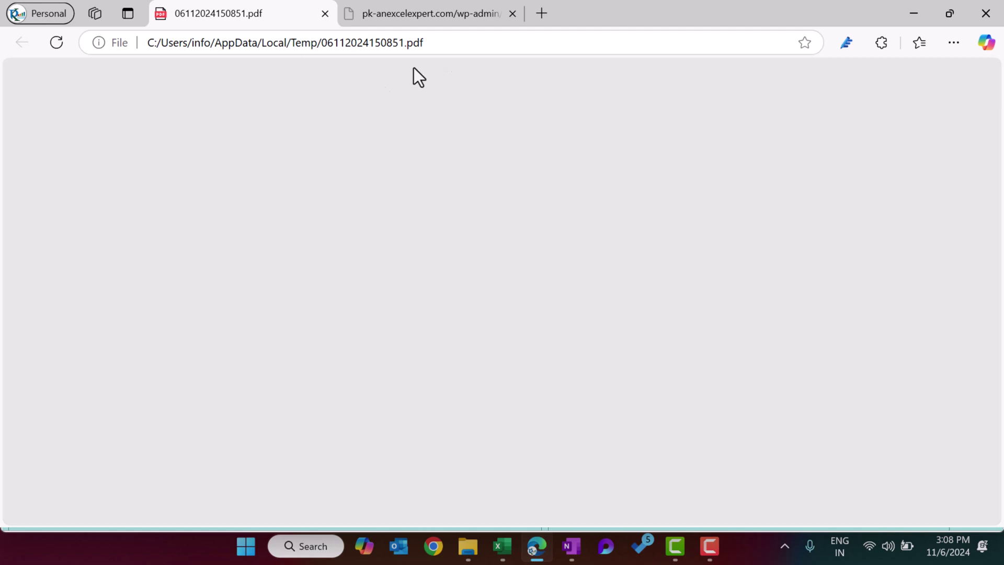
Close the extra Edge tab and scroll through the PDF's stock table and totals.
left_click(511, 13)
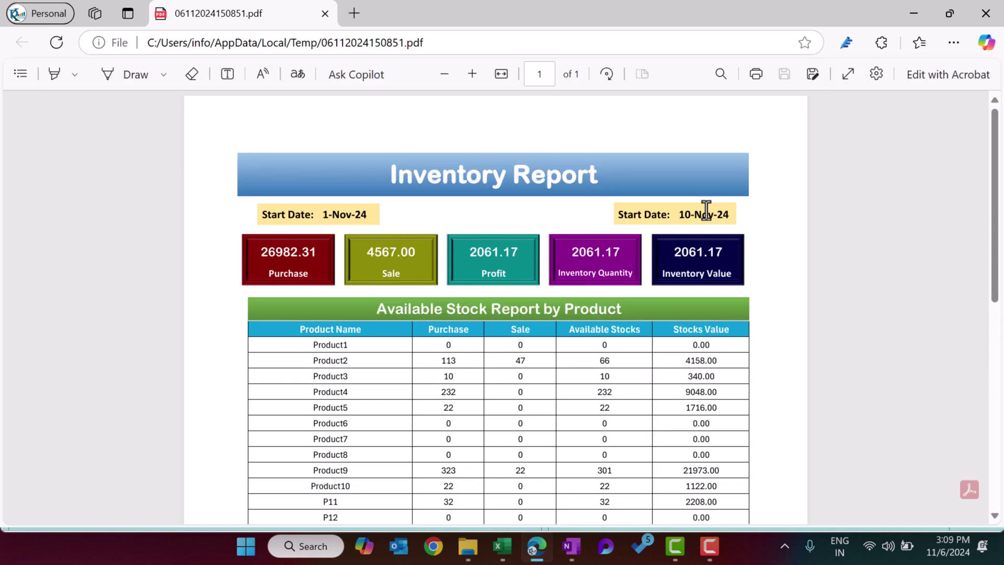
scroll(705, 209, "down", 3)
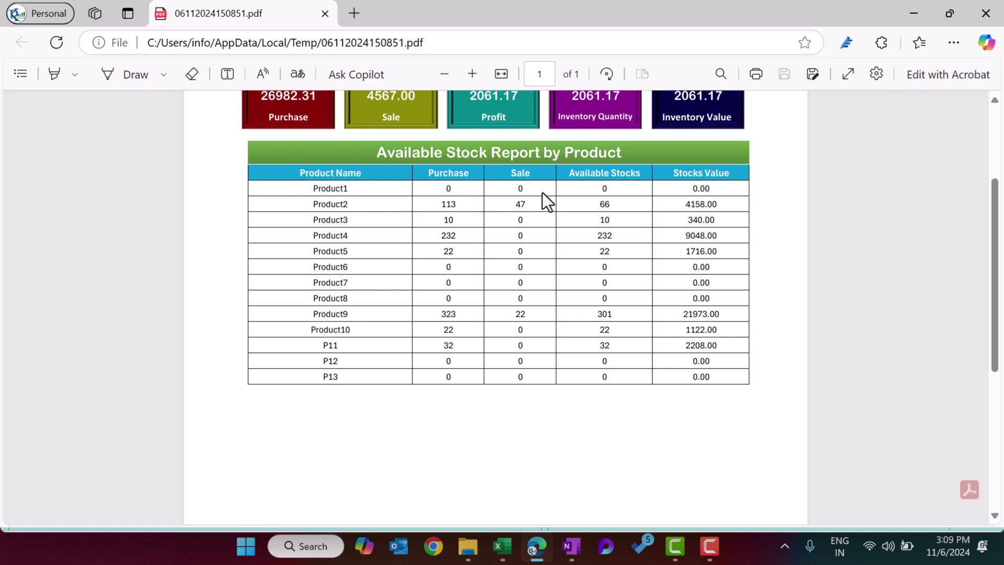
scroll(546, 243, "up", 2)
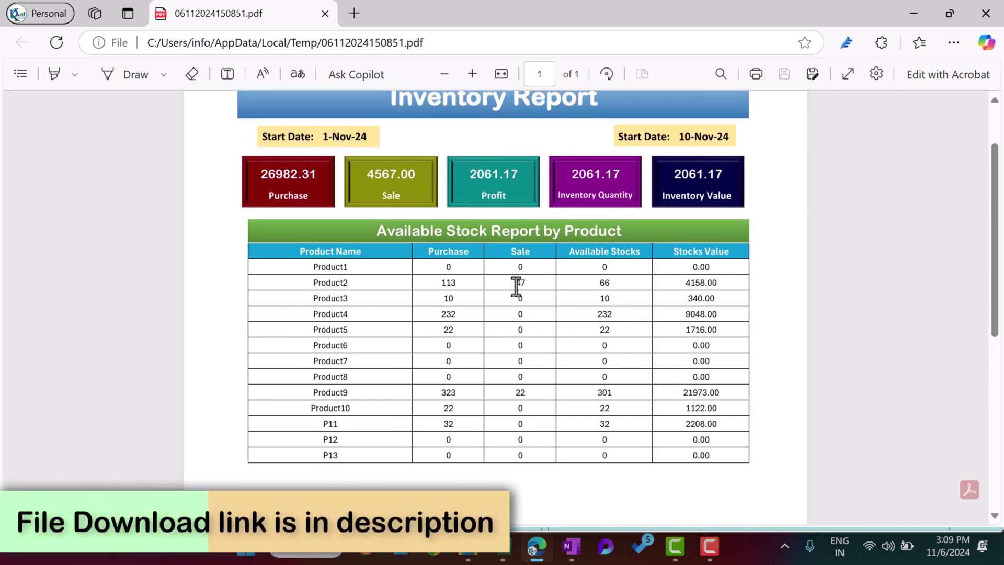
scroll(553, 211, "up", 2)
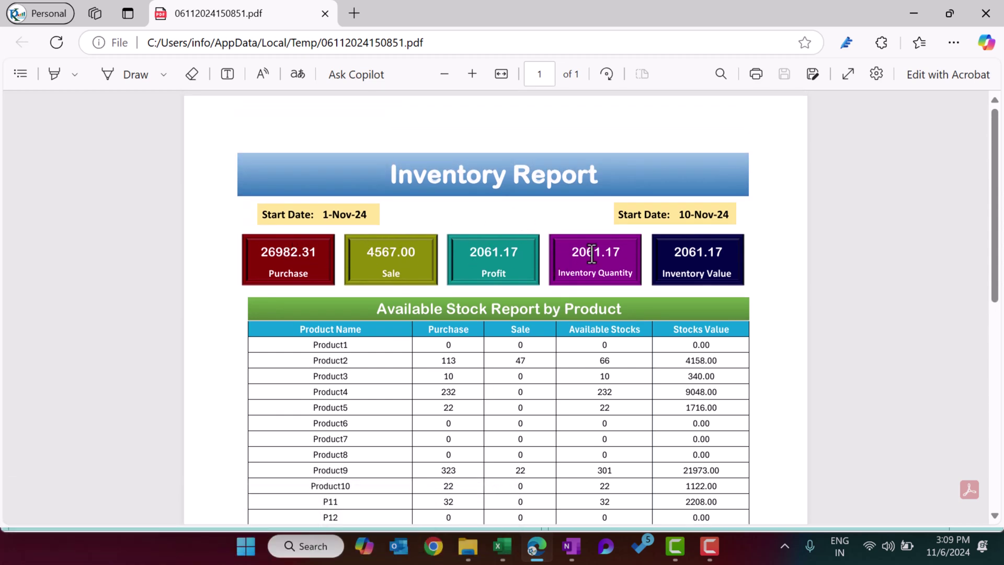
Close the PDF viewer and acknowledge the 'Report has been exported as PDF file' message.
left_click(325, 13)
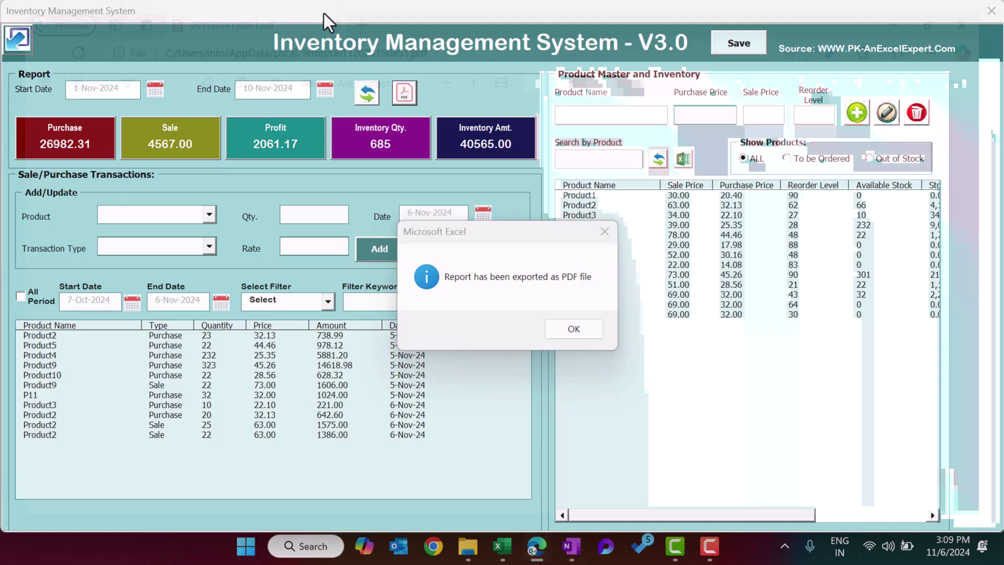
left_click(560, 328)
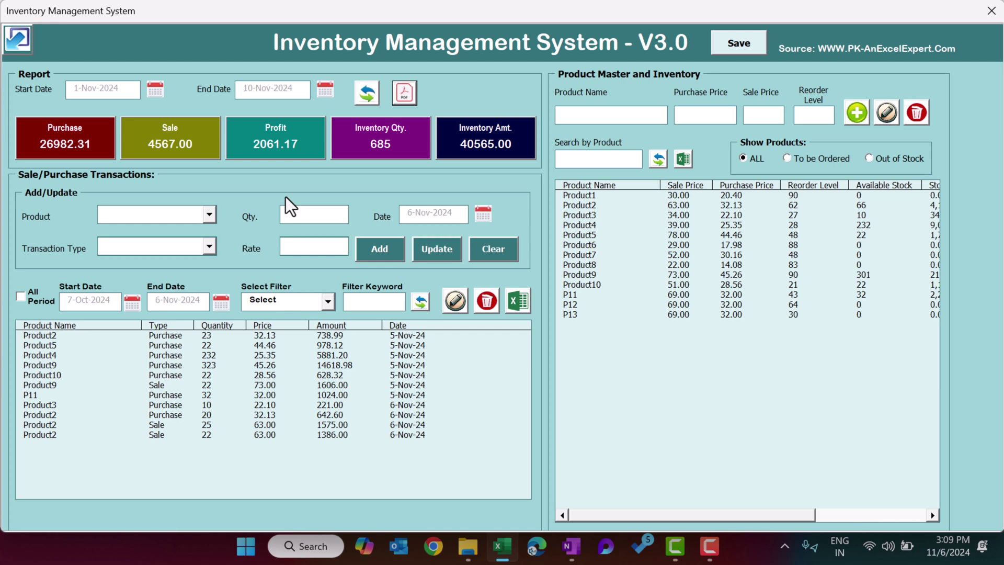
Fill in a Sale of 20 Product2 units at rate 63.00 dated 6-Nov-2024.
left_click(209, 216)
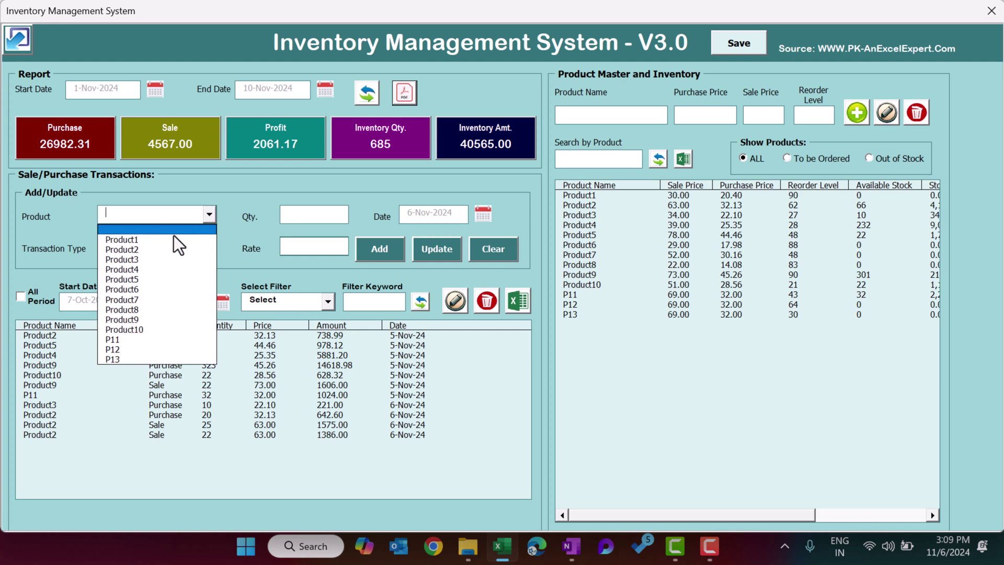
left_click(146, 251)
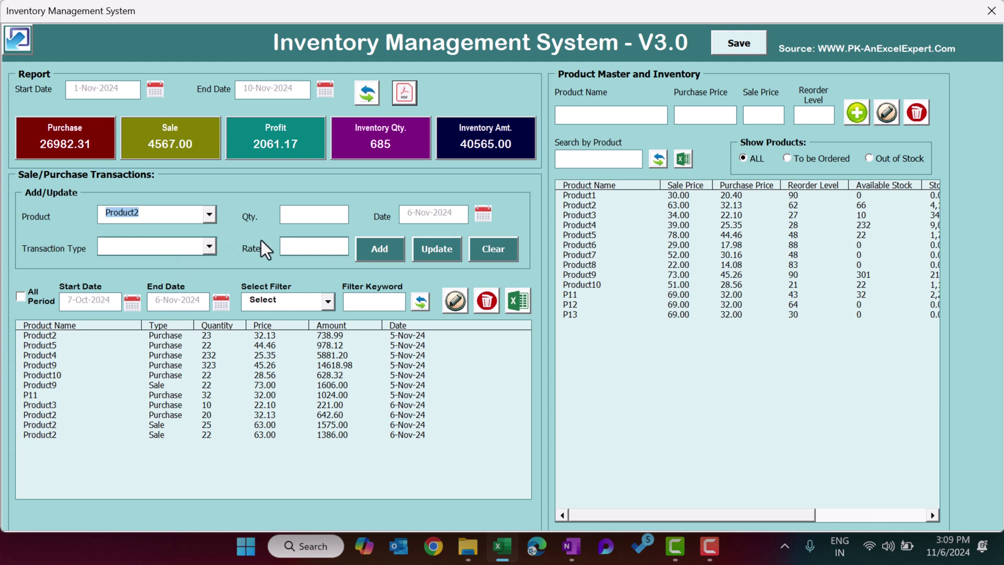
left_click(209, 247)
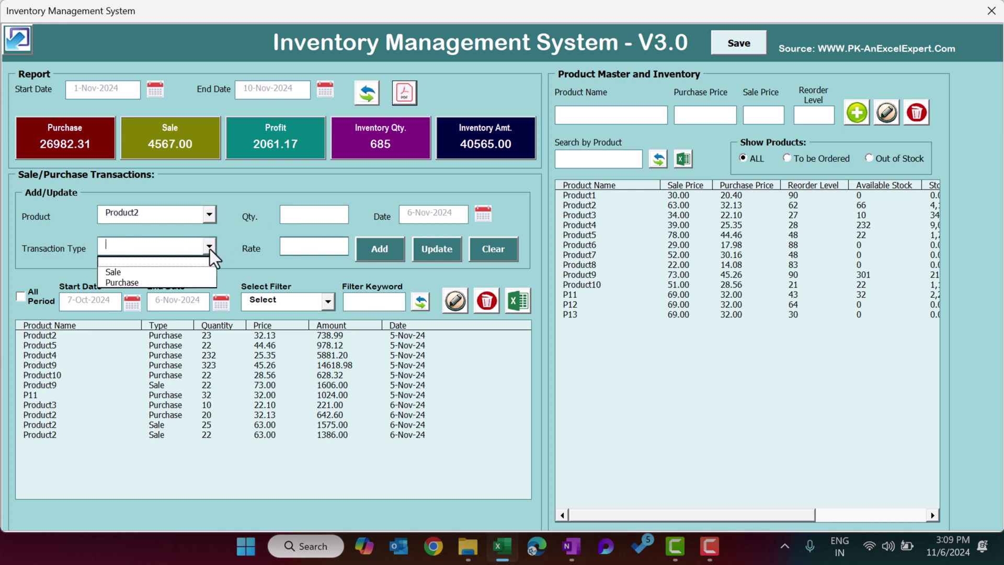
left_click(141, 272)
left_click(305, 217)
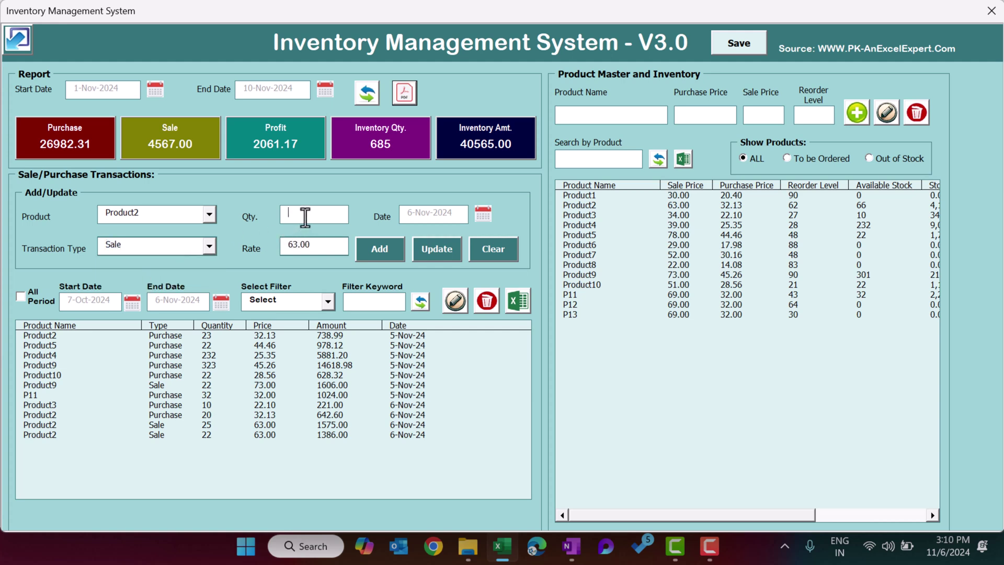
type("20")
left_click(211, 244)
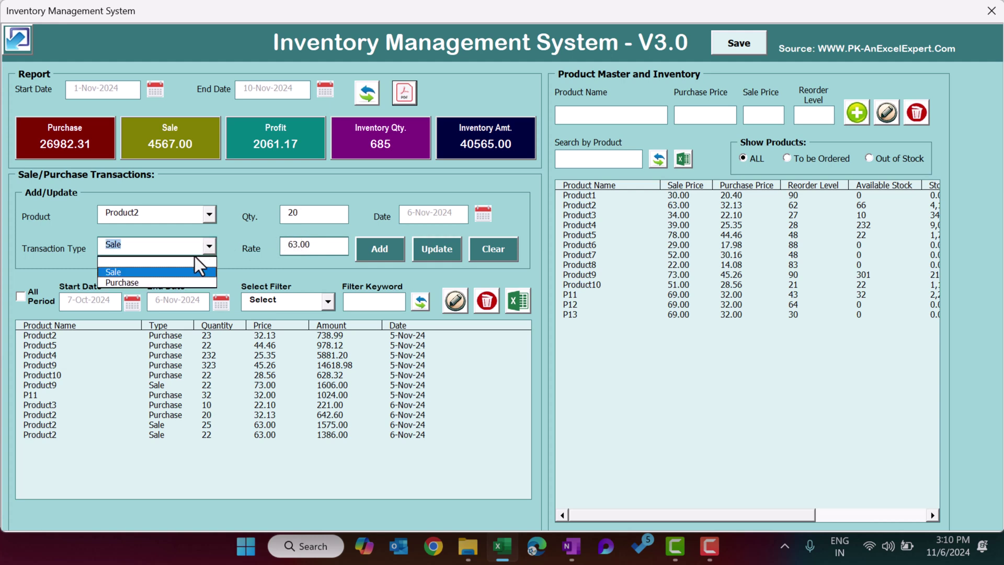
left_click(160, 285)
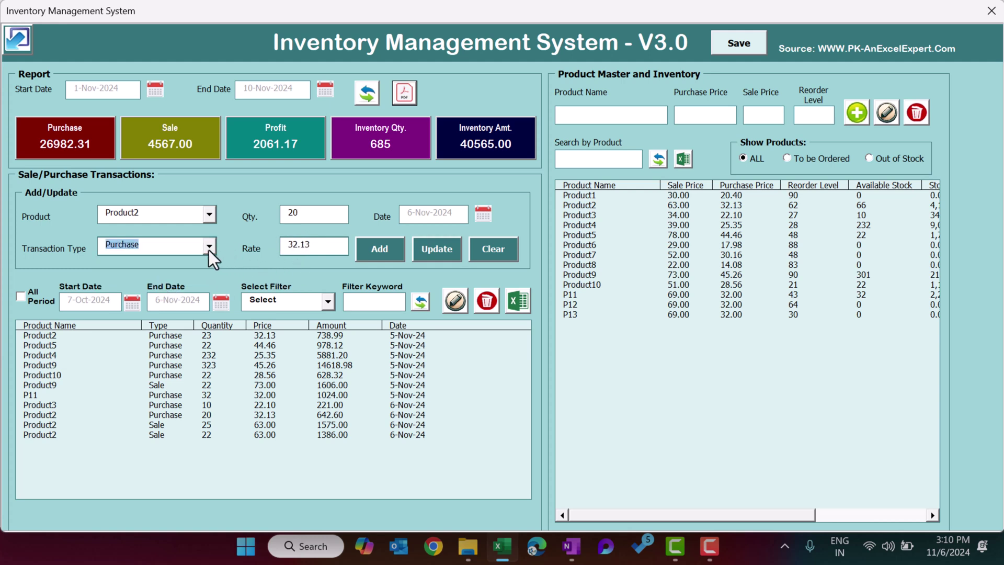
left_click(209, 246)
left_click(149, 274)
left_click(488, 215)
left_click(672, 117)
Add the sale and locate the new Product2 sale of 20 in the lists.
left_click(394, 250)
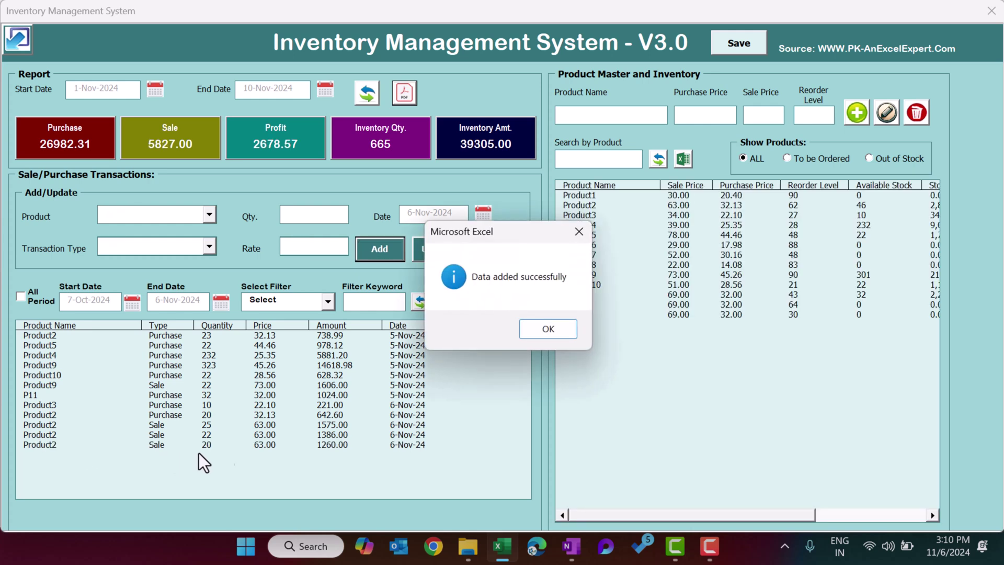
left_click(534, 329)
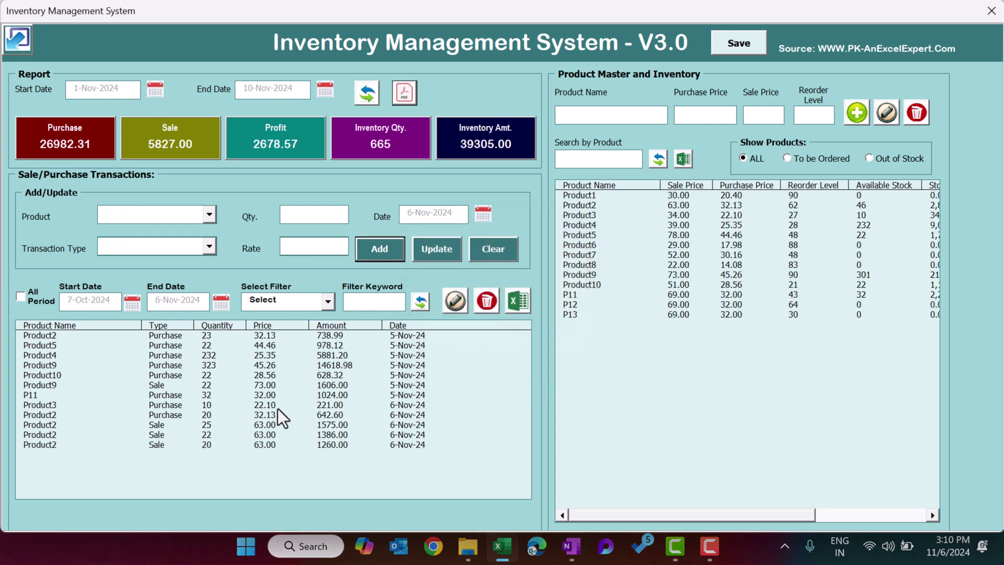
left_click(202, 445)
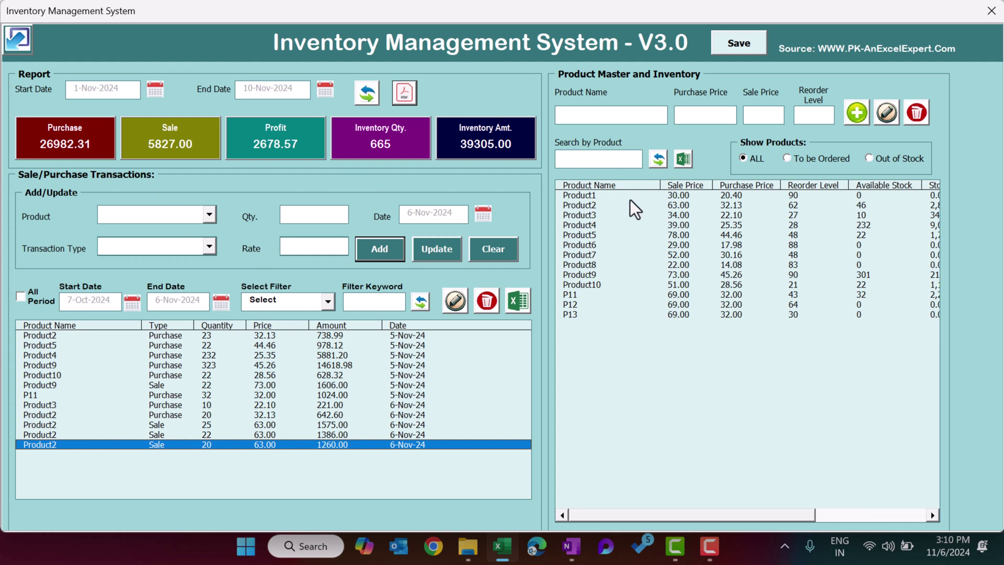
left_click(595, 207)
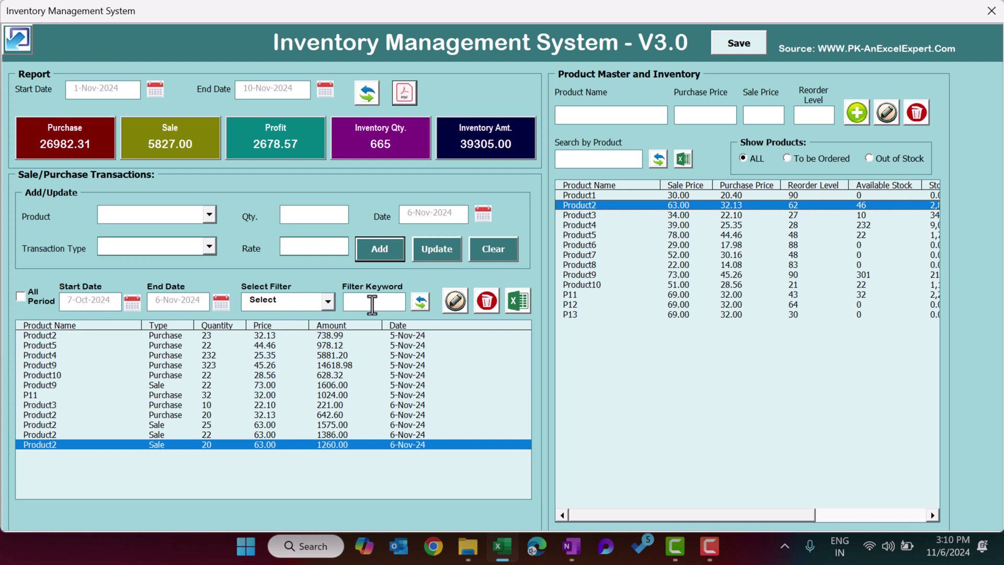
left_click_drag(159, 335, 166, 445)
Limit the transaction list to a start date of 6-Nov-2024 and review its rows.
left_click(22, 296)
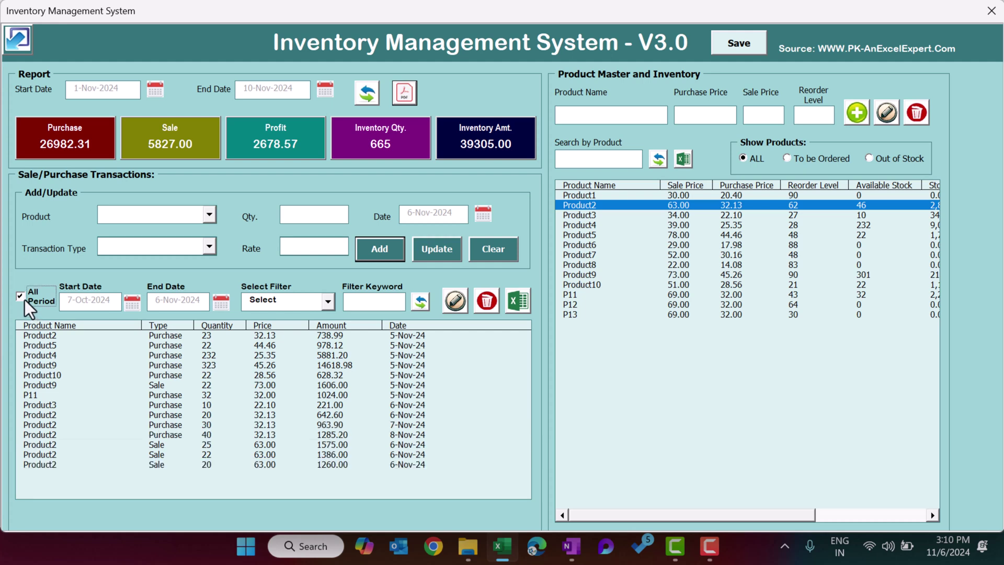
left_click(21, 297)
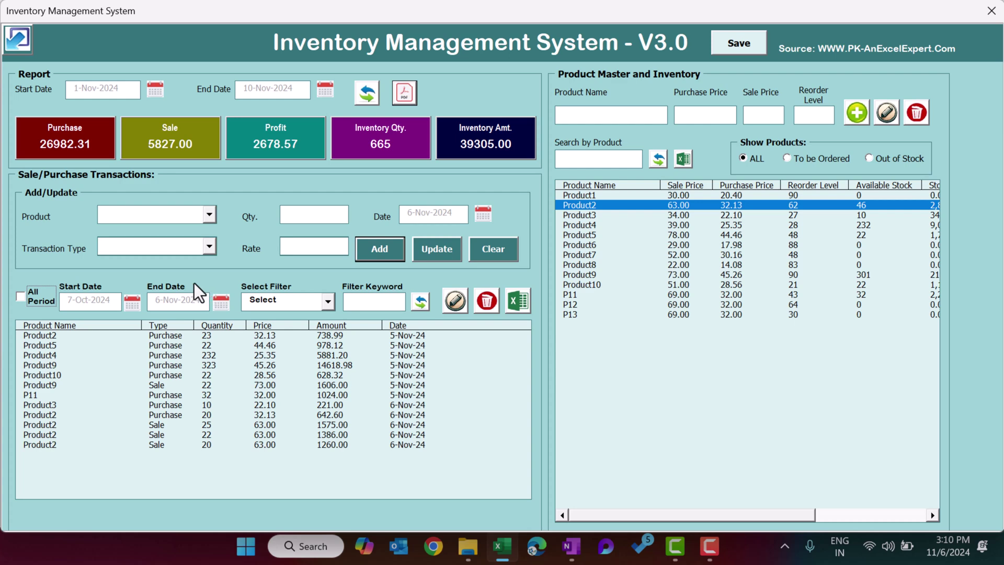
left_click(132, 301)
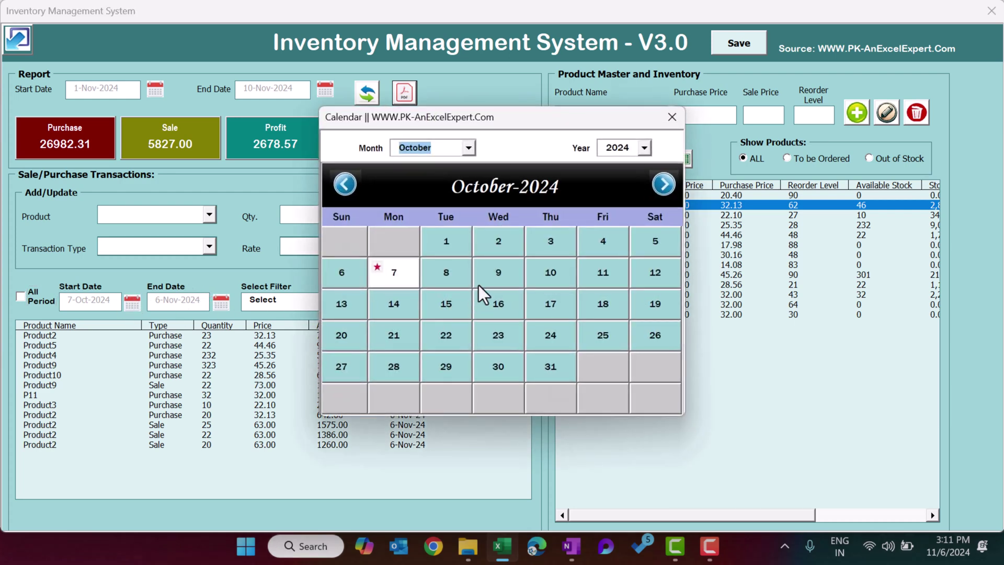
left_click(462, 147)
left_click(428, 285)
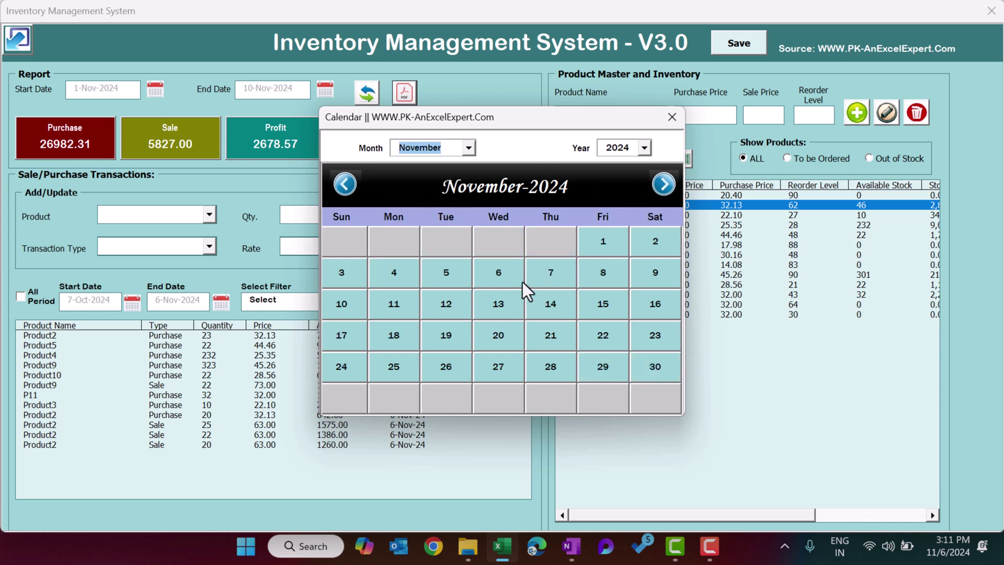
left_click(508, 279)
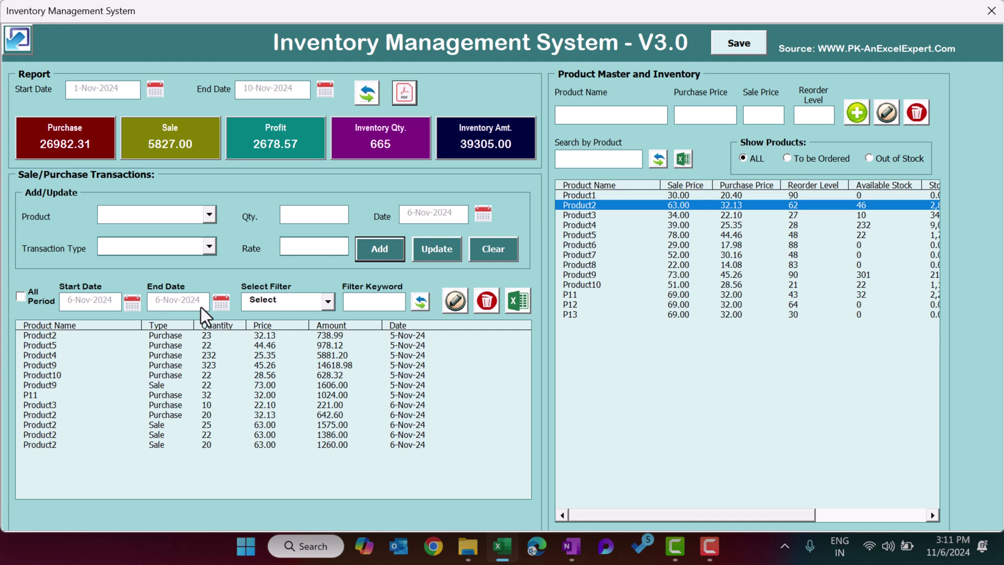
left_click(421, 300)
left_click_drag(171, 344, 172, 375)
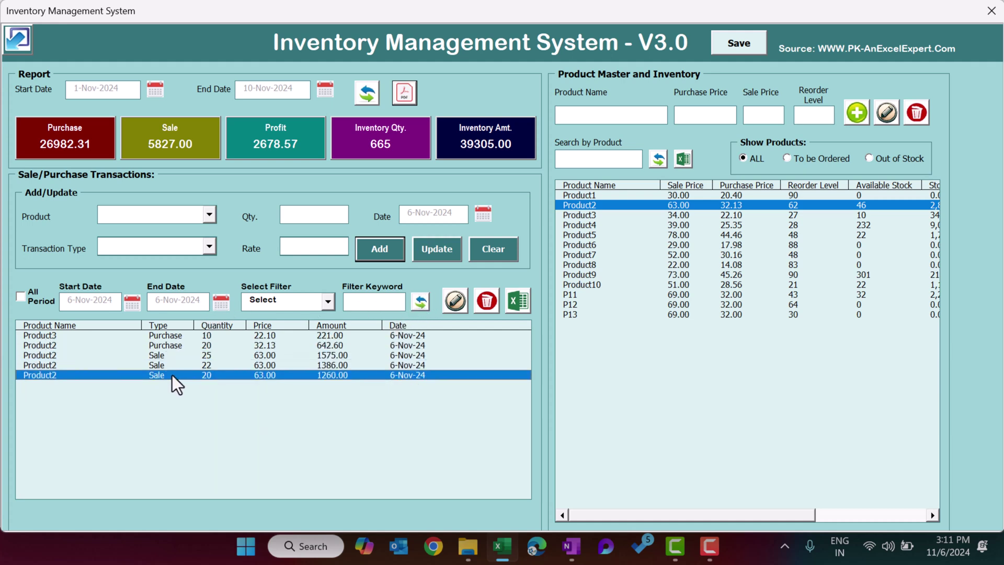
left_click(171, 345)
left_click(168, 372)
Filter transactions by Type with keyword 'sale' and select the Product2 sale of 22.
left_click(287, 302)
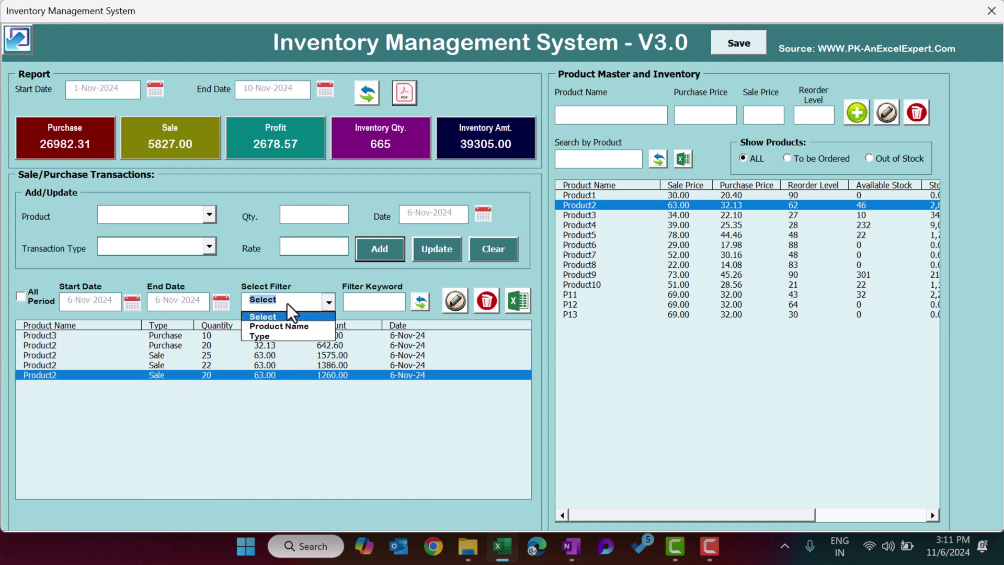
left_click(276, 335)
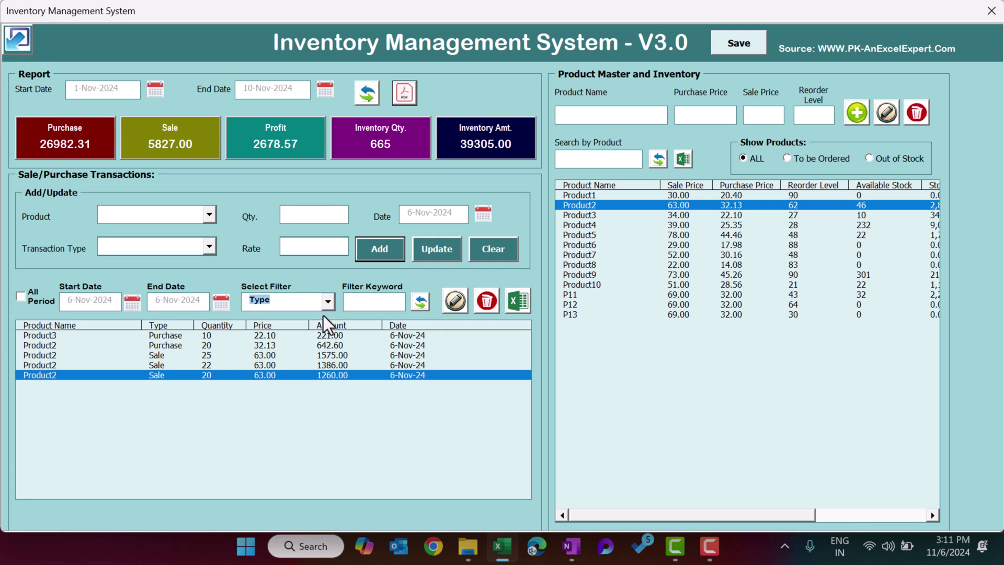
left_click(361, 304)
type("sale")
left_click(420, 302)
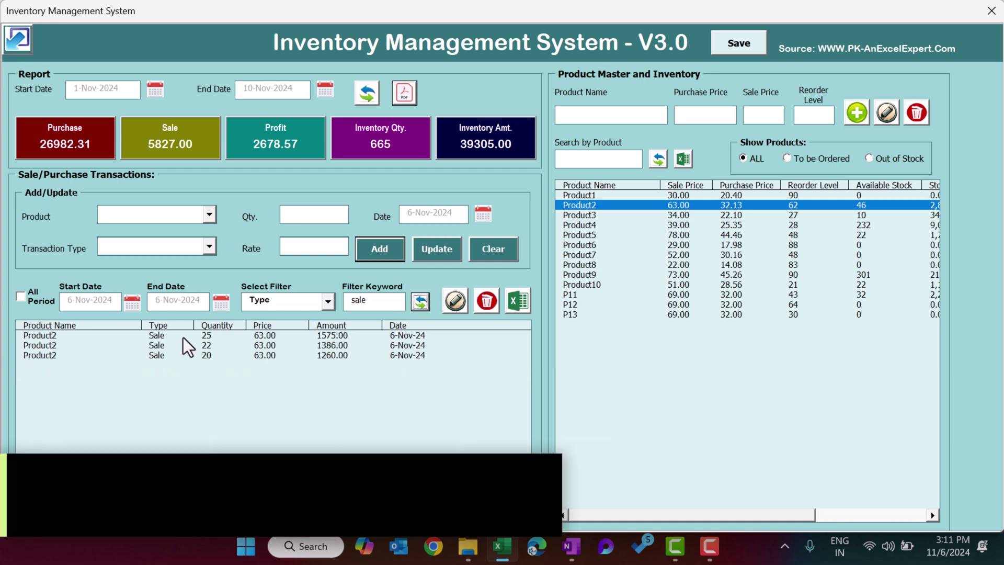
left_click(181, 357)
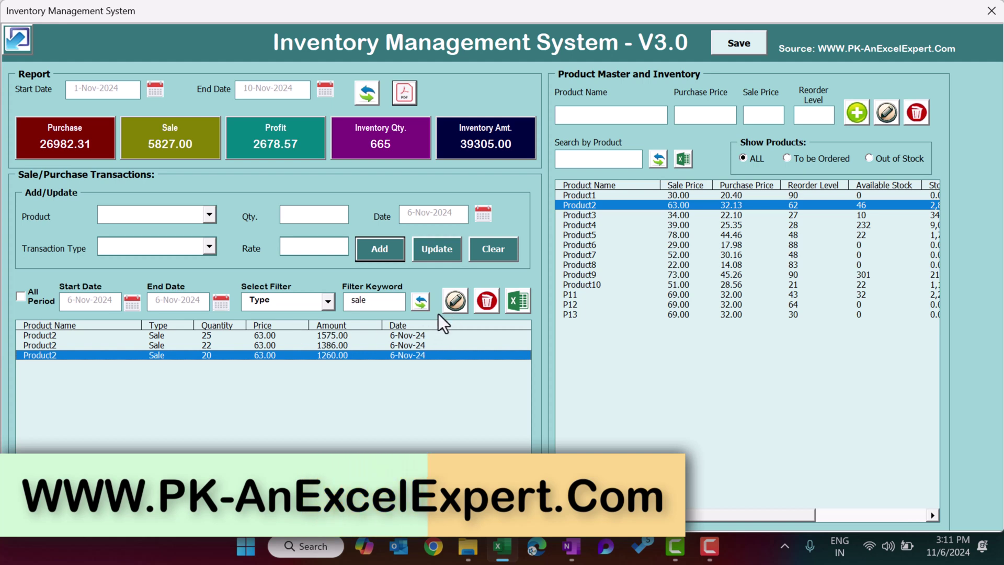
left_click(394, 344)
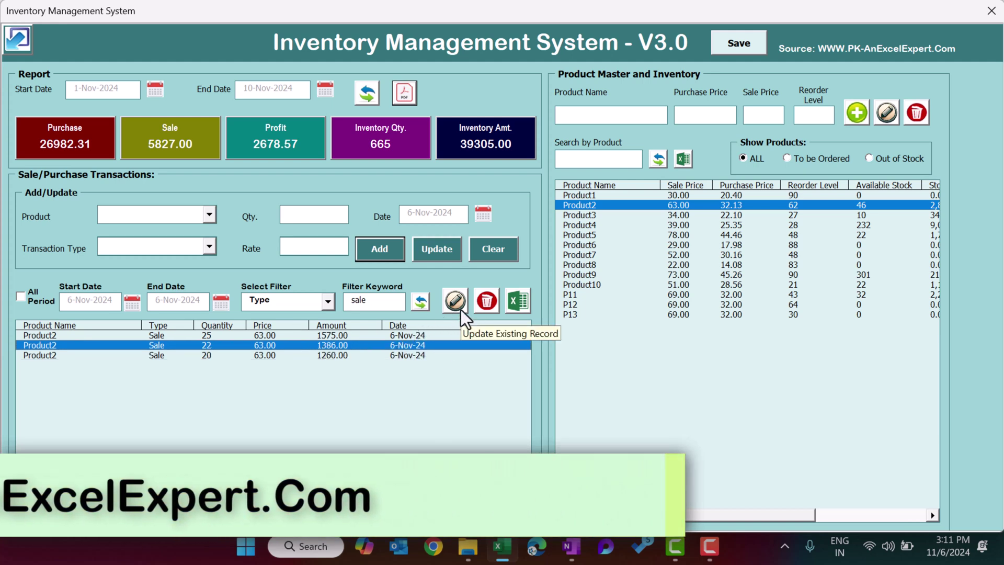
Change the Product2 sale quantity from 22 to 20 and update the transaction.
double_click(335, 344)
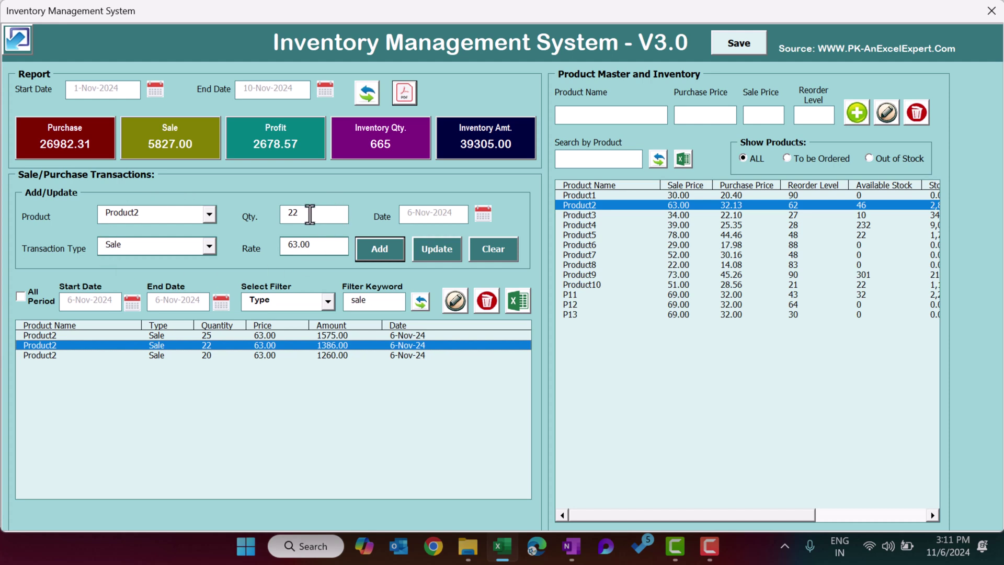
left_click_drag(313, 212, 251, 214)
left_click_drag(324, 249, 251, 250)
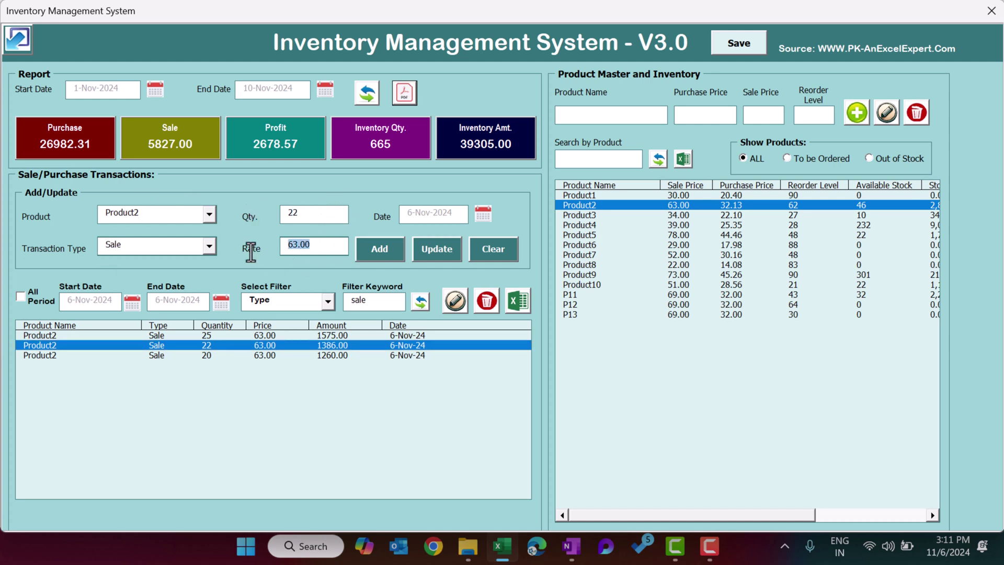
left_click(316, 215)
left_click_drag(313, 215, 255, 214)
type("20")
left_click(442, 255)
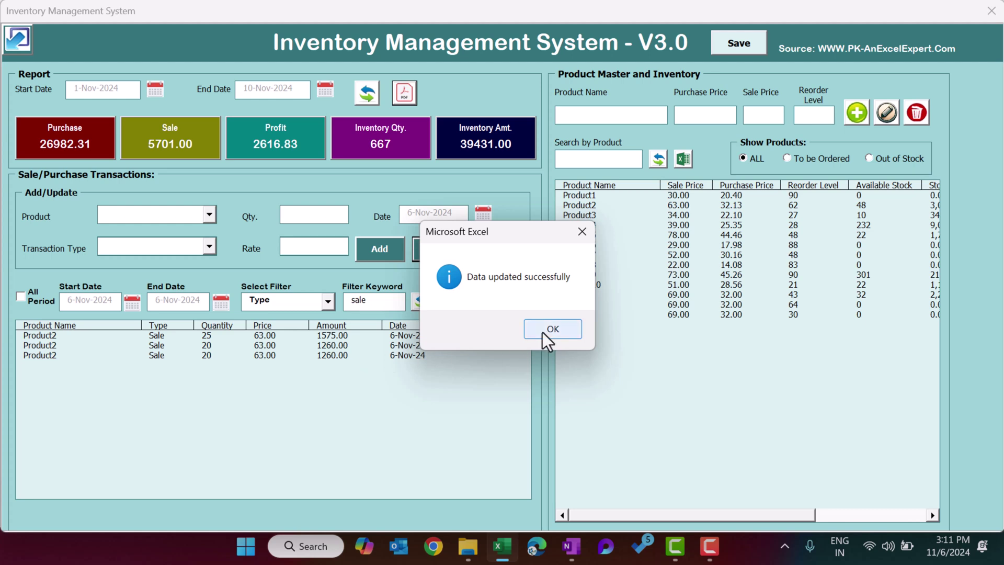
left_click(544, 331)
left_click(367, 345)
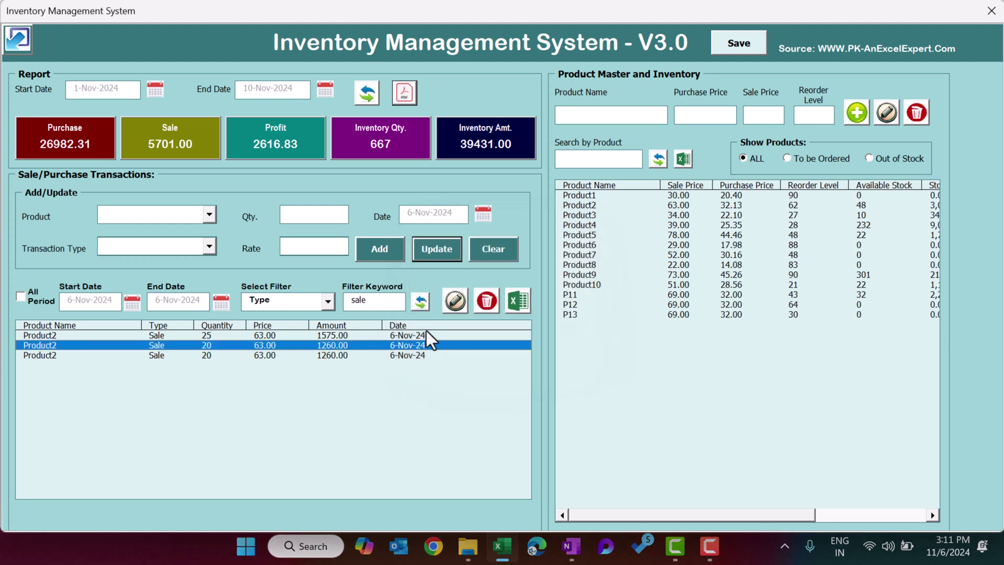
Clear the filter and delete the duplicate Product2 sale of 20 units.
left_click(398, 355)
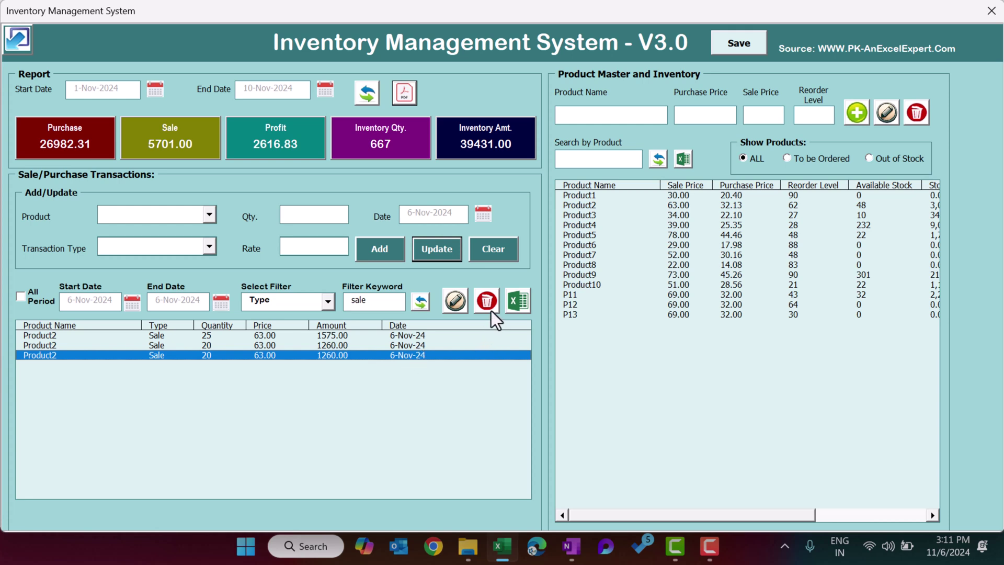
left_click(329, 302)
left_click(307, 316)
left_click(420, 302)
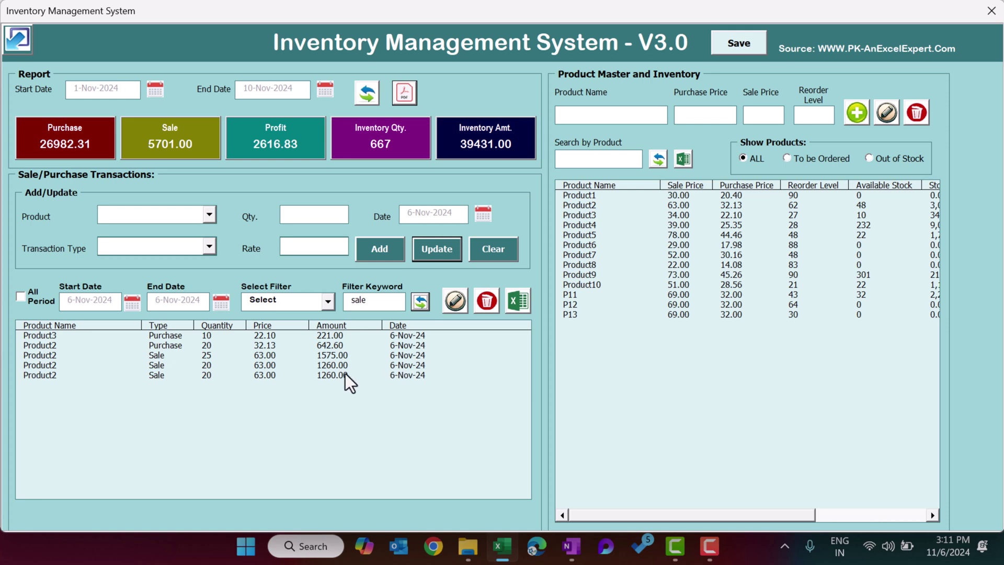
left_click(169, 376)
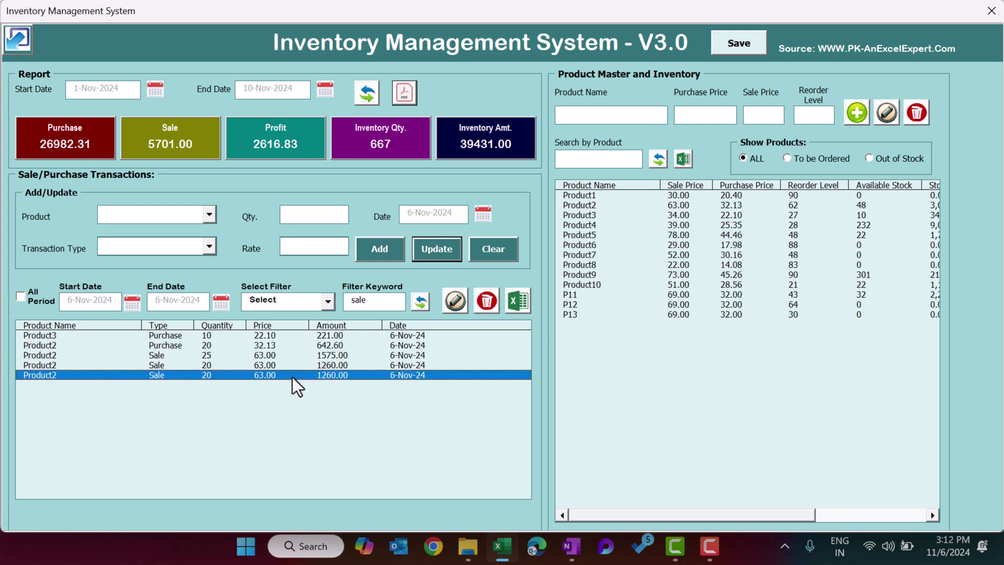
left_click(483, 306)
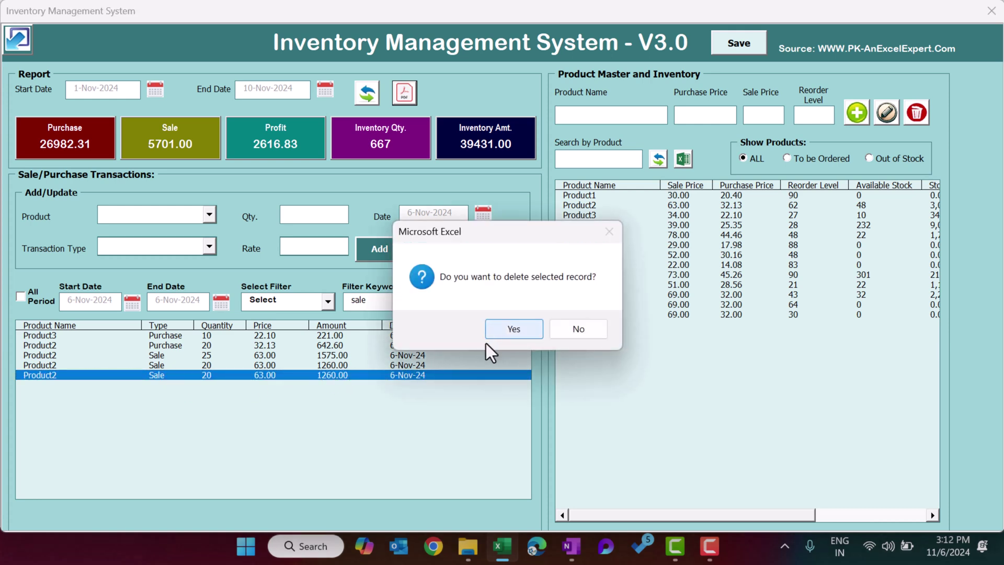
left_click(516, 330)
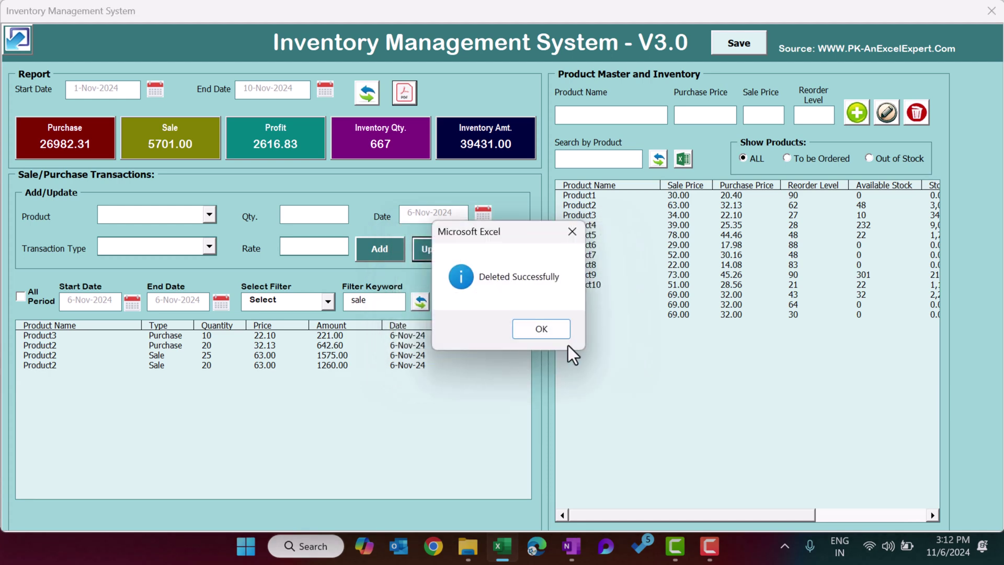
left_click(543, 329)
Refresh the list and export the four remaining transactions to a new workbook.
left_click(423, 365)
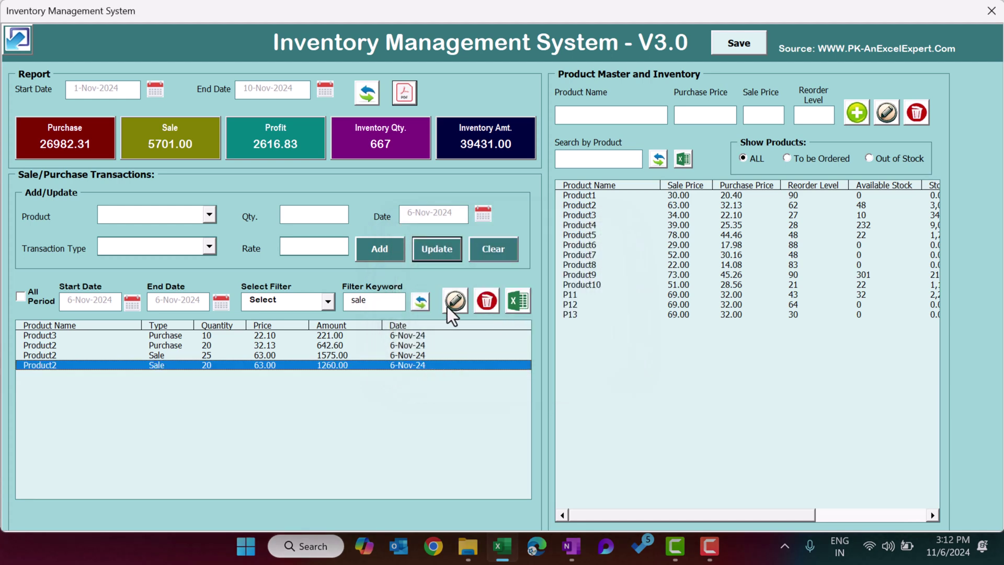
left_click(420, 301)
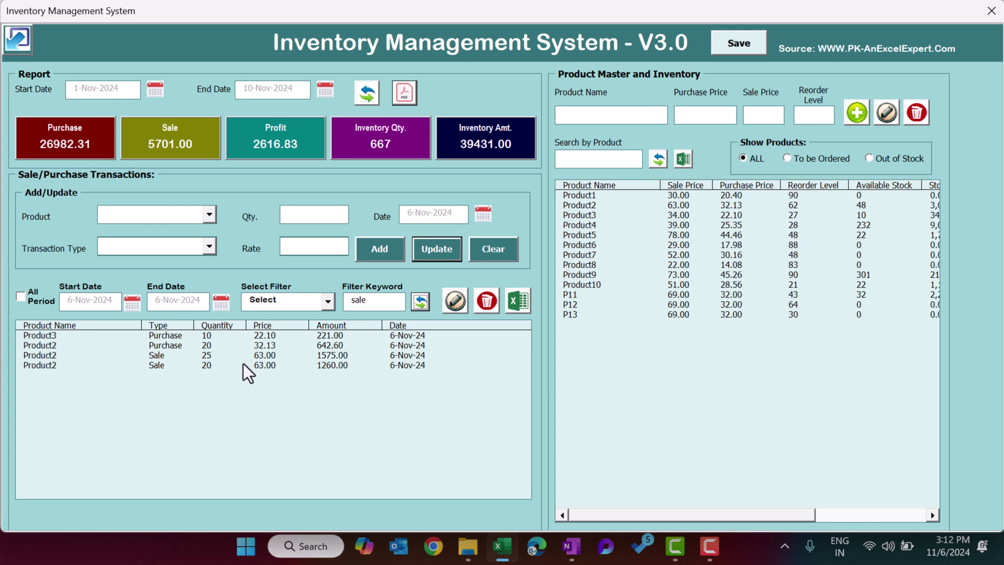
left_click(523, 307)
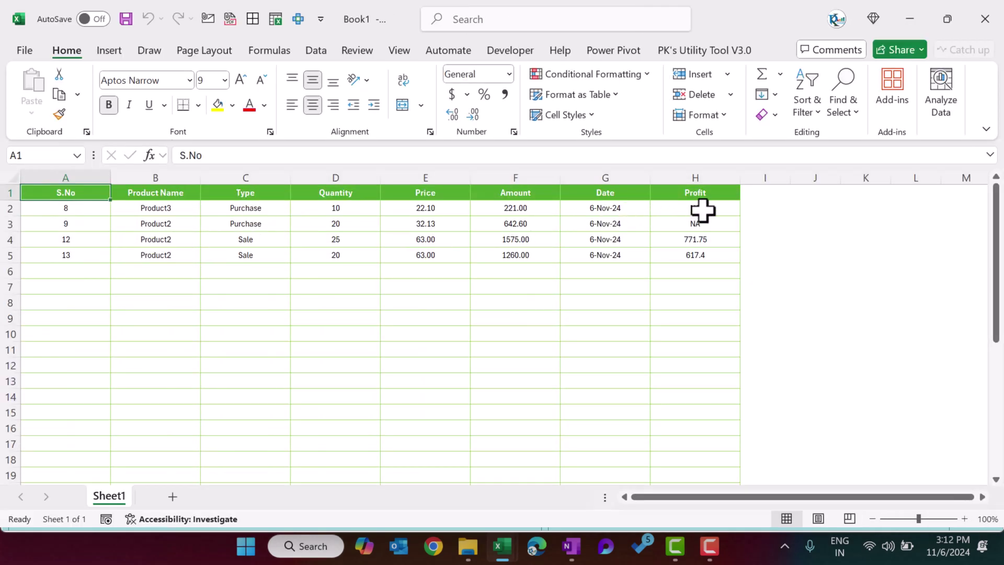
key("ctrl+w")
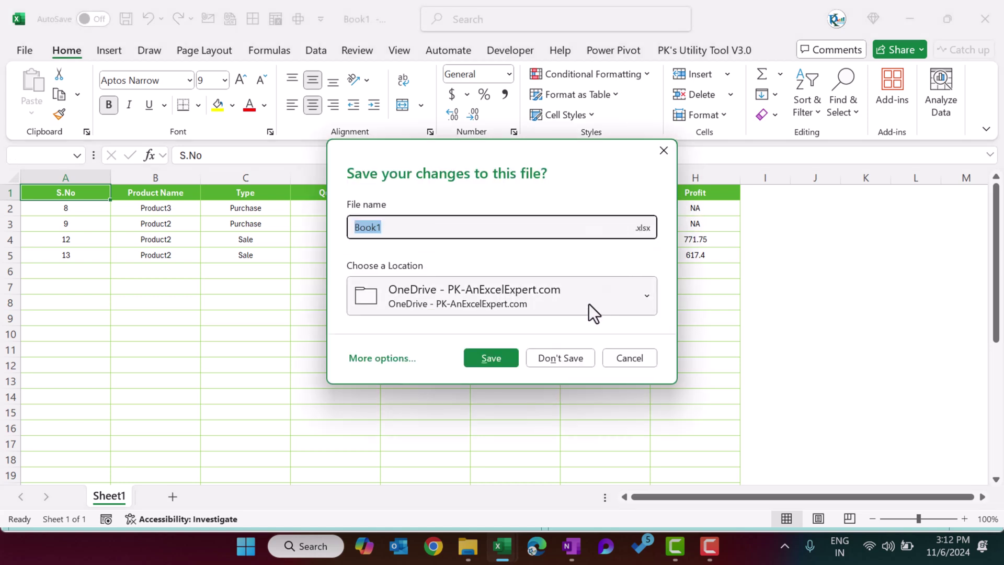
left_click(574, 357)
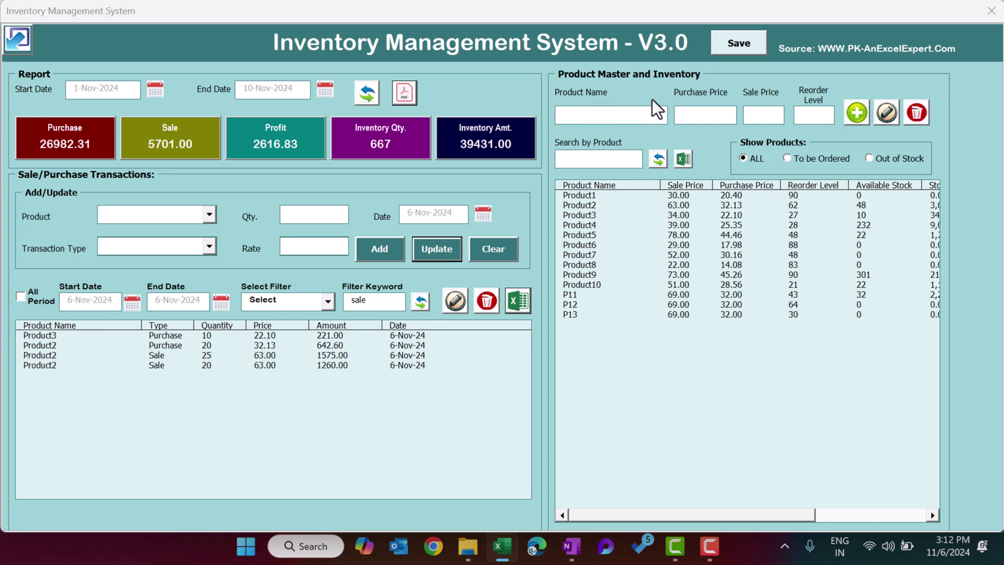
Add product P14 with purchase 50, sale 75, reorder level 20, then check the product master.
left_click(571, 115)
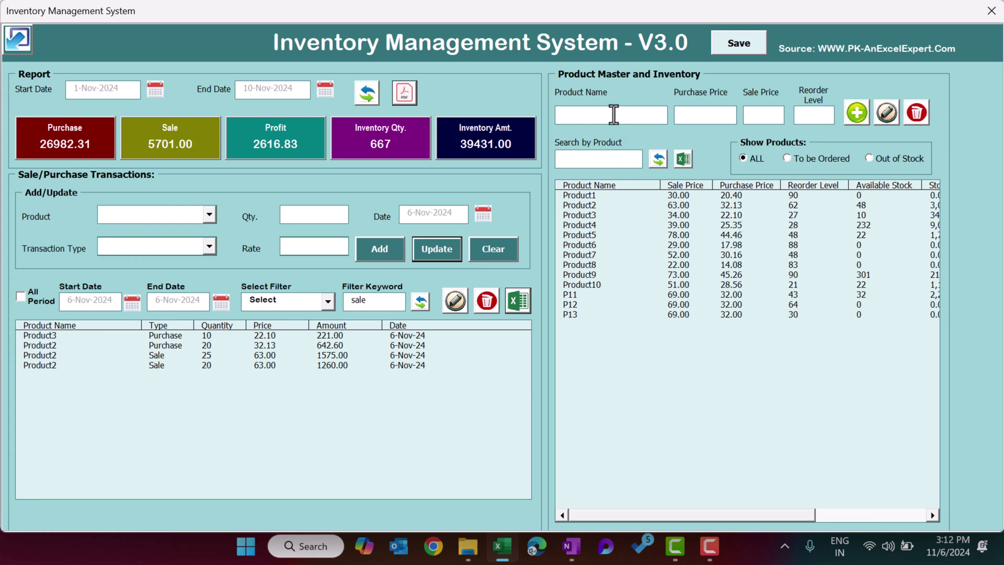
type("P14")
left_click(704, 113)
type("50")
key("Tab")
type("75")
left_click(812, 113)
type("20")
left_click(856, 113)
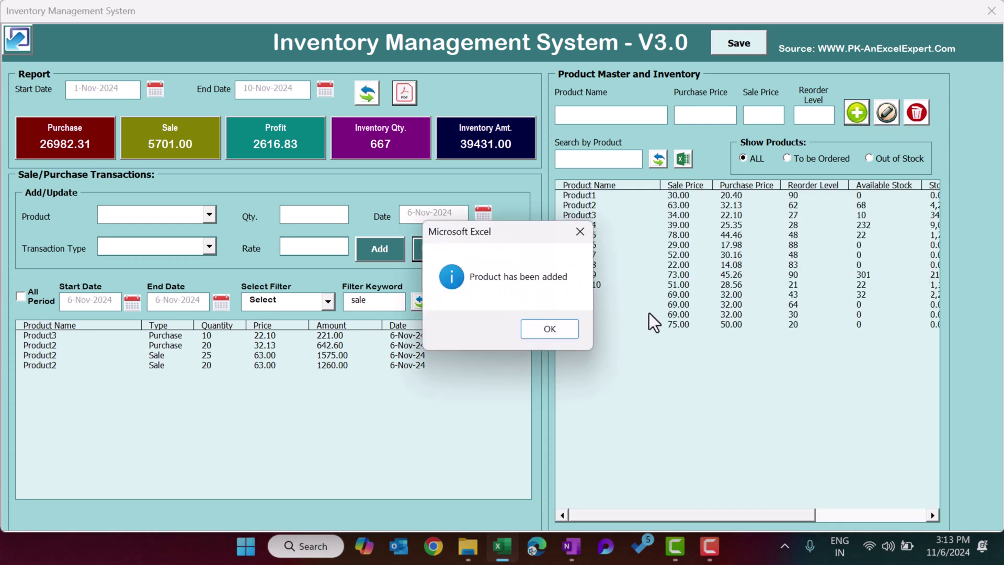
left_click(562, 330)
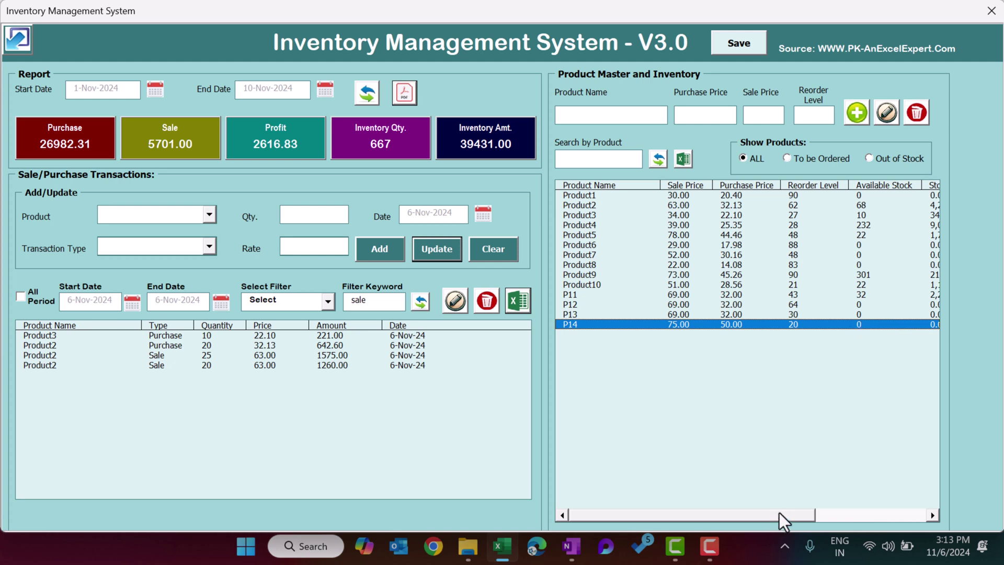
left_click_drag(779, 518, 923, 520)
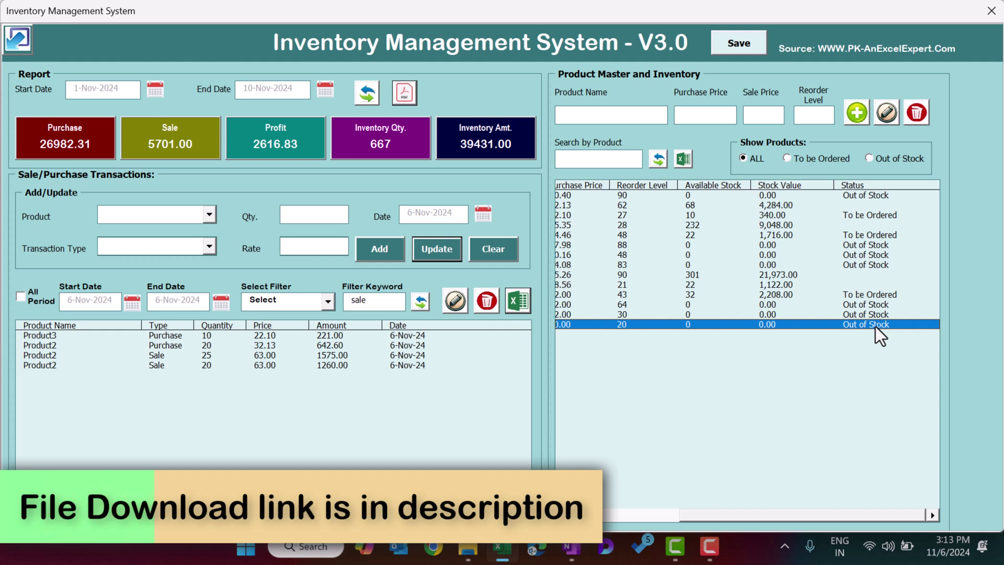
left_click_drag(841, 516, 655, 518)
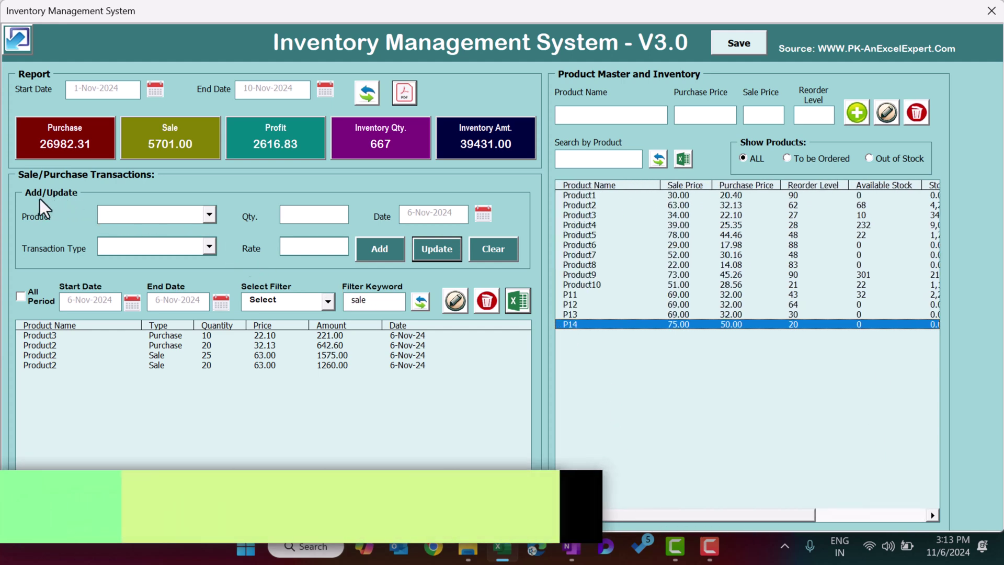
Try recording a Sale of 100 P14 units and dismiss the zero-stock warning.
left_click(214, 213)
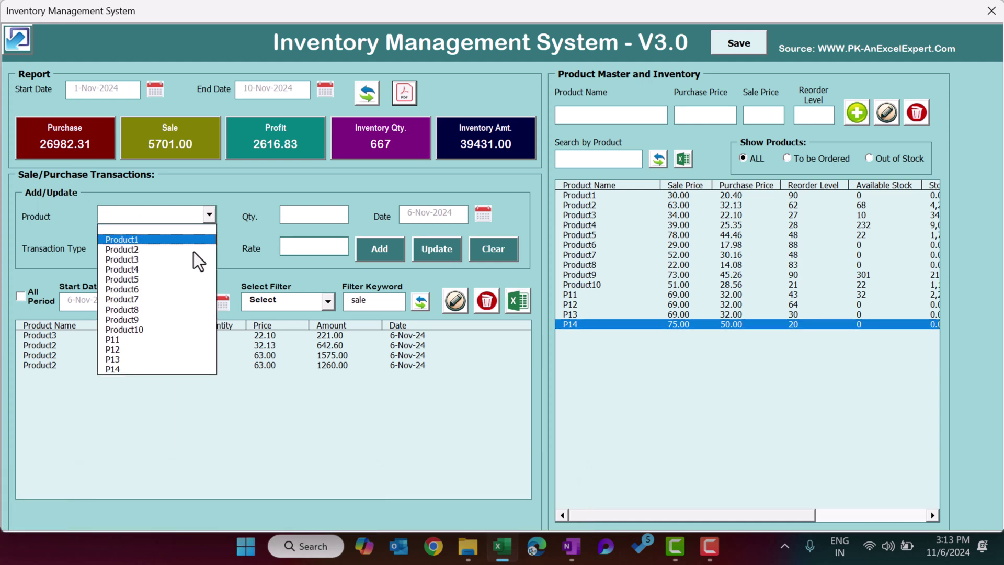
left_click(126, 370)
left_click(302, 214)
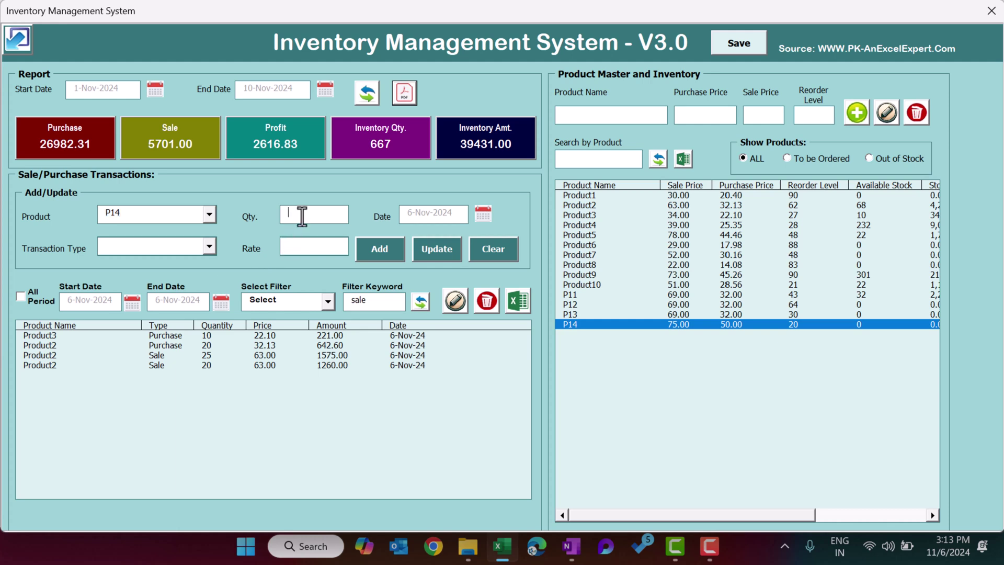
type("100")
left_click(192, 246)
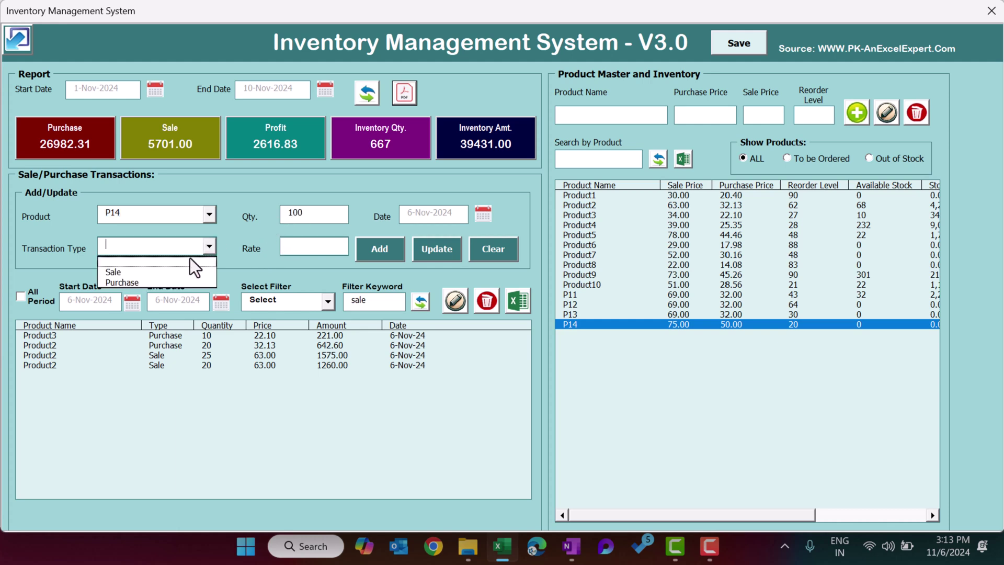
left_click(164, 274)
left_click(393, 251)
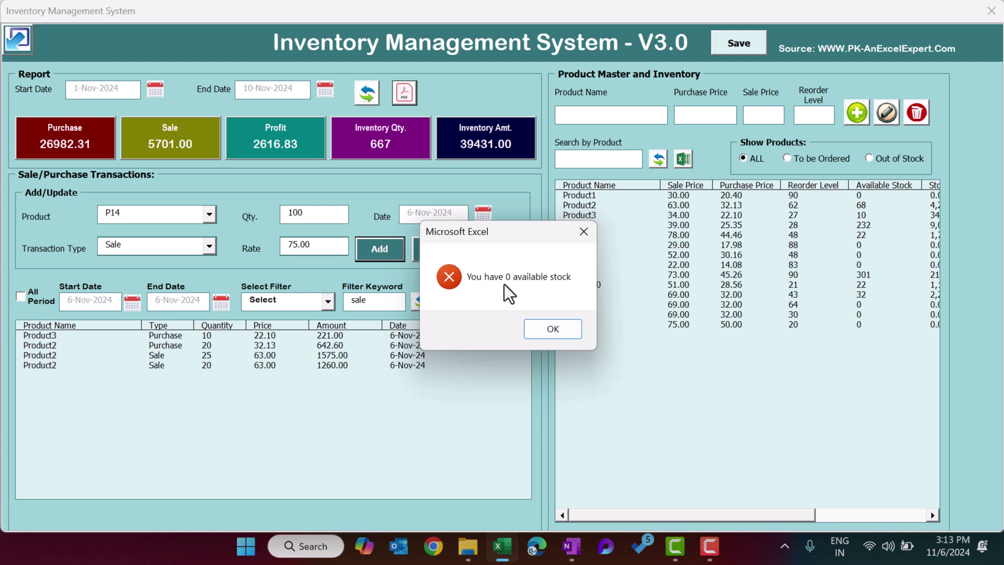
left_click(545, 332)
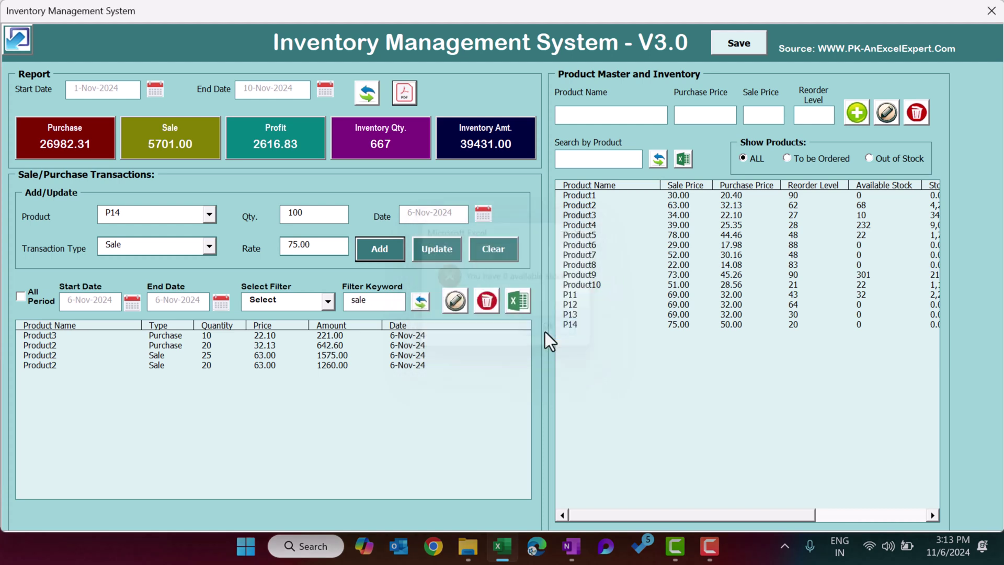
Switch the transaction to a Purchase and add the 100-unit P14 purchase.
left_click(207, 245)
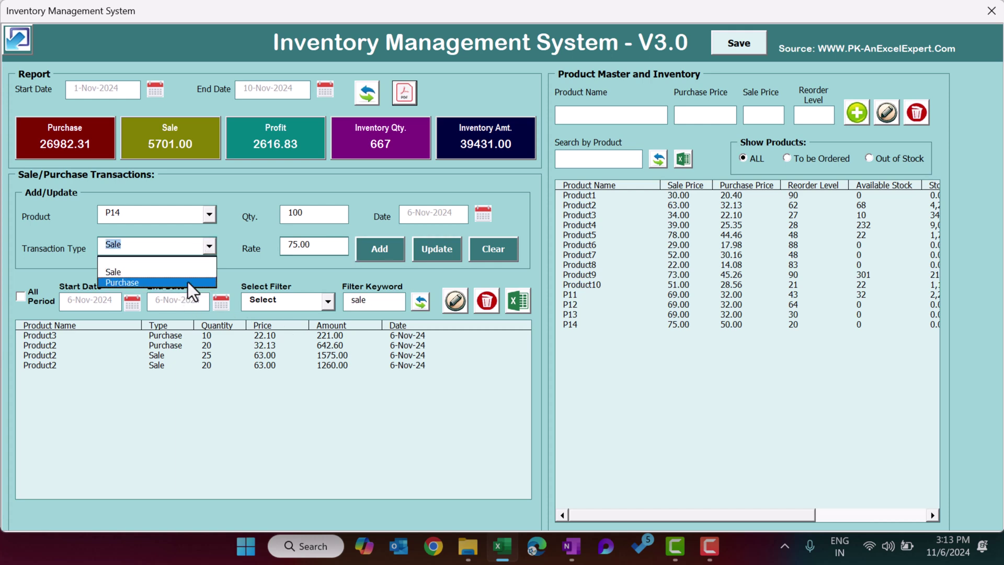
left_click(187, 281)
left_click(392, 249)
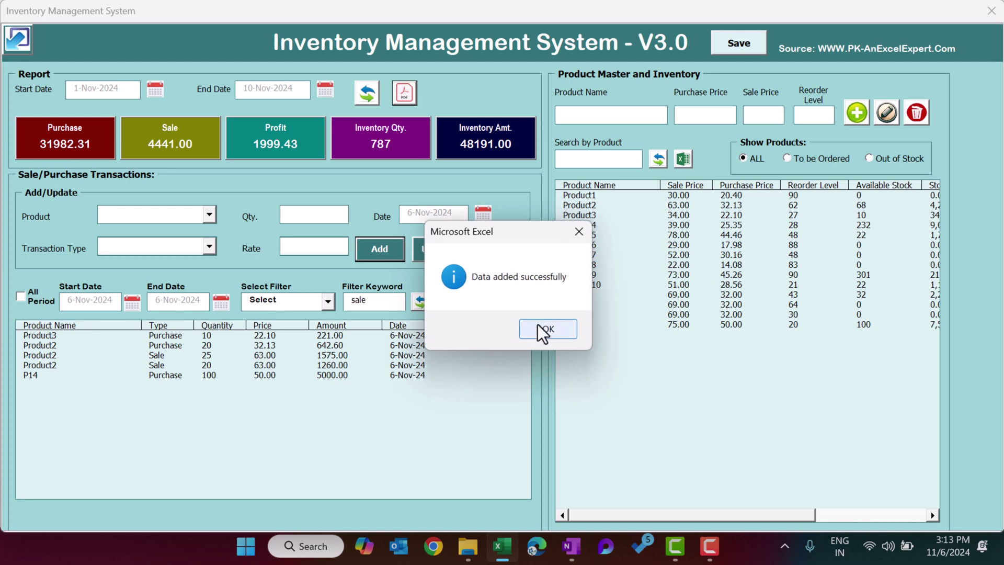
left_click(538, 330)
Check P14's row for stock value 7,500.00 and its reorder status.
left_click(314, 377)
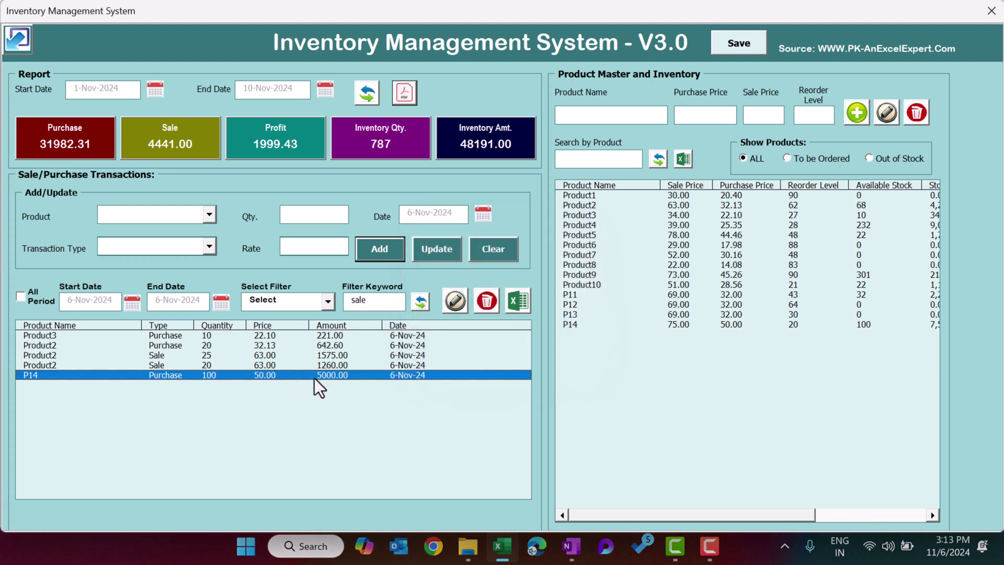
left_click(864, 323)
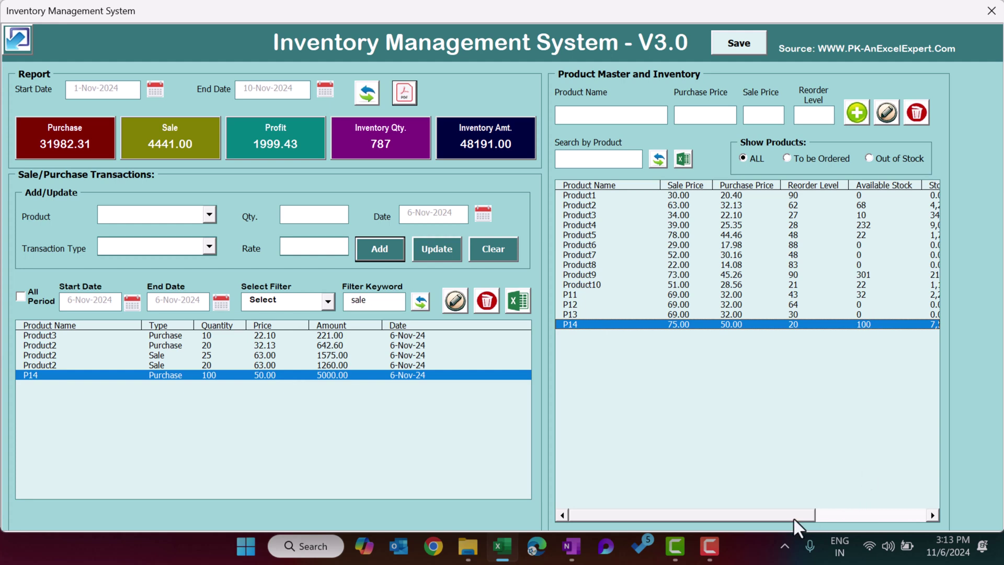
left_click_drag(794, 520, 919, 515)
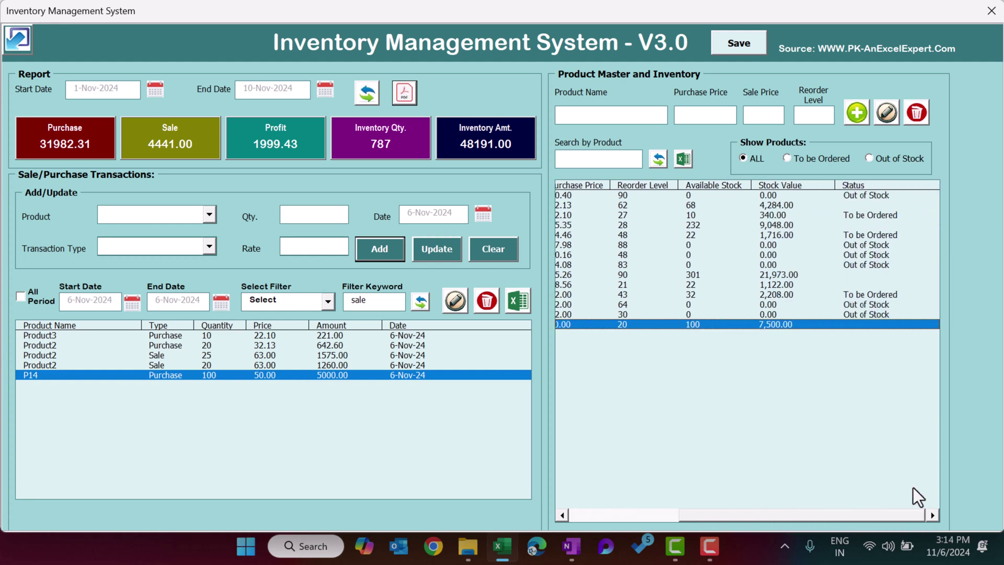
left_click_drag(839, 510, 711, 509)
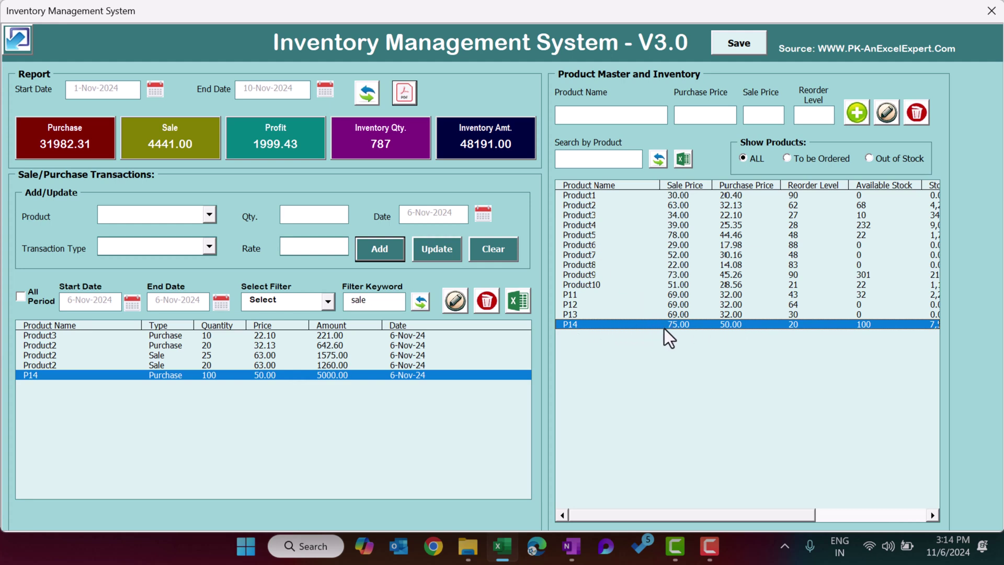
Load P14 into the edit fields, replace purchase price 50 with 55, and update it.
double_click(730, 324)
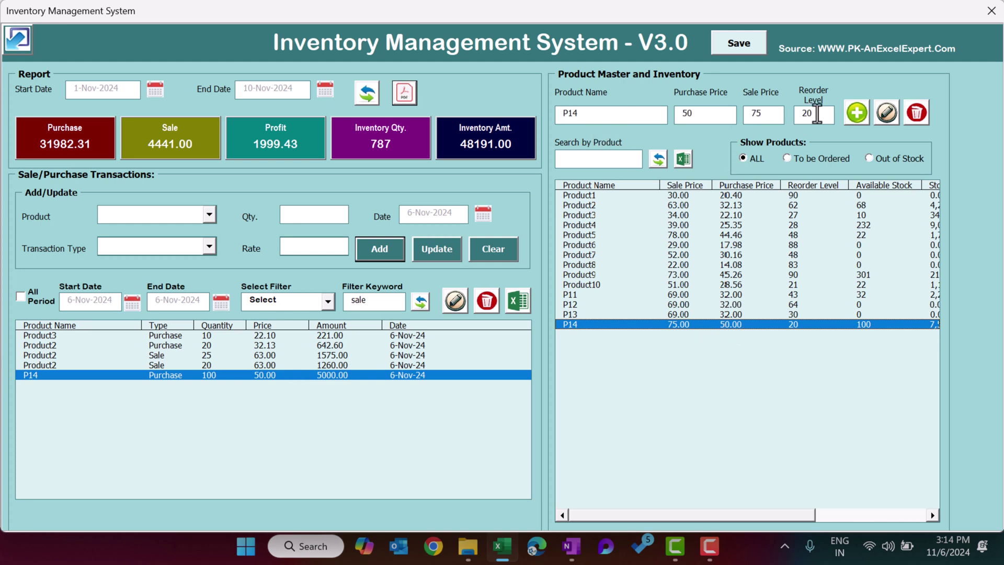
left_click(702, 113)
left_click_drag(702, 112, 677, 112)
type("55")
left_click(891, 118)
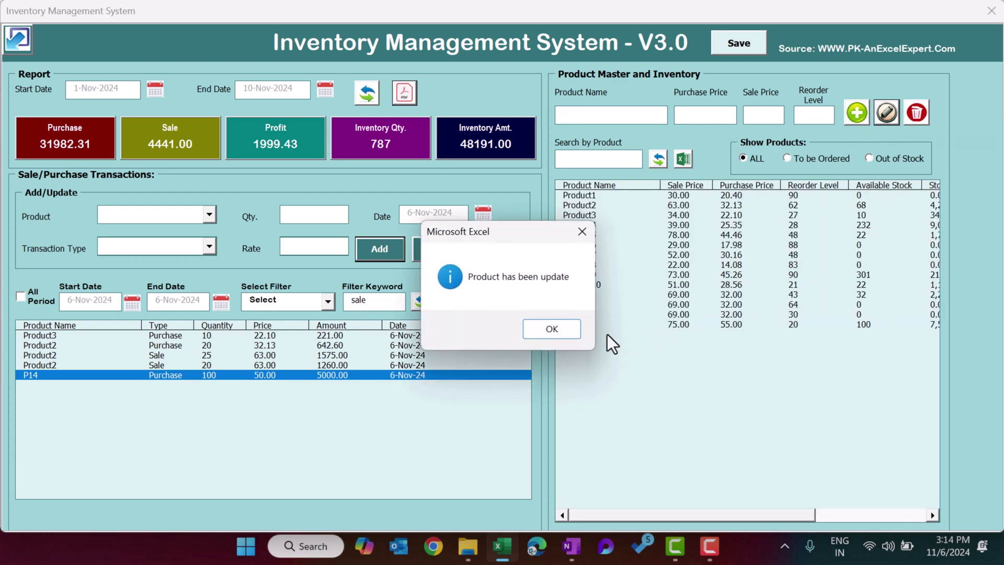
left_click(557, 329)
left_click(804, 324)
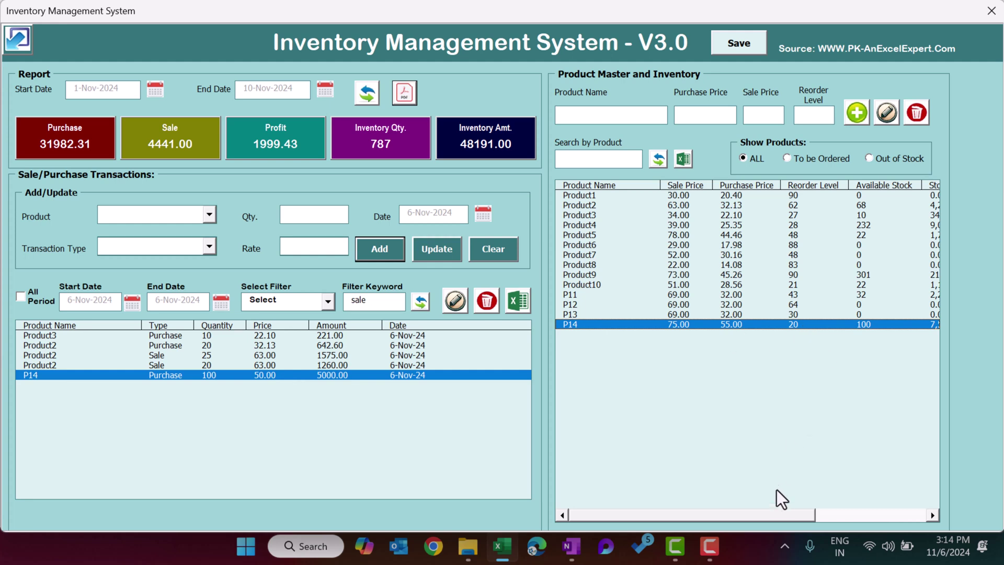
left_click_drag(767, 512, 724, 490)
left_click(801, 161)
left_click_drag(733, 205, 735, 232)
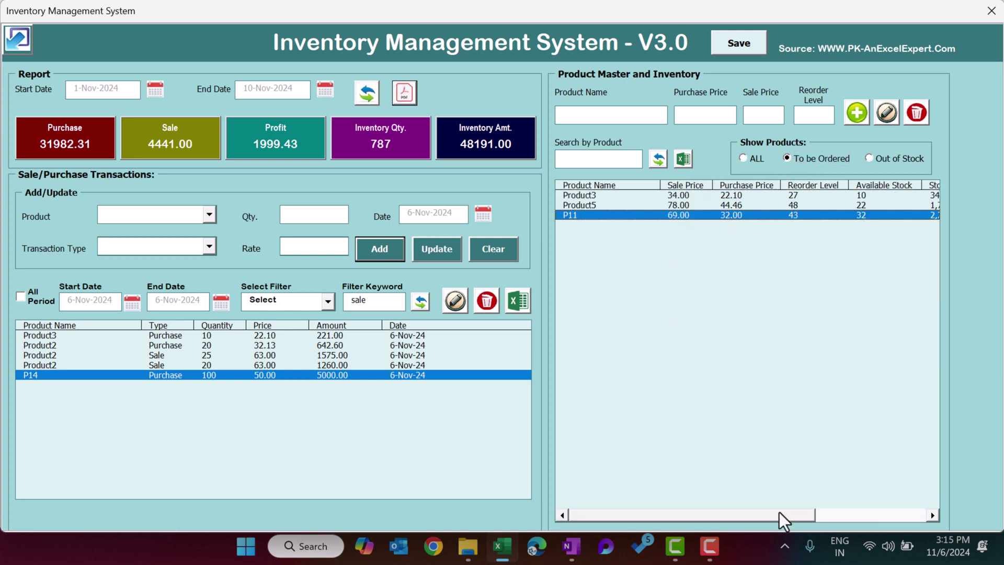
left_click_drag(779, 512, 911, 518)
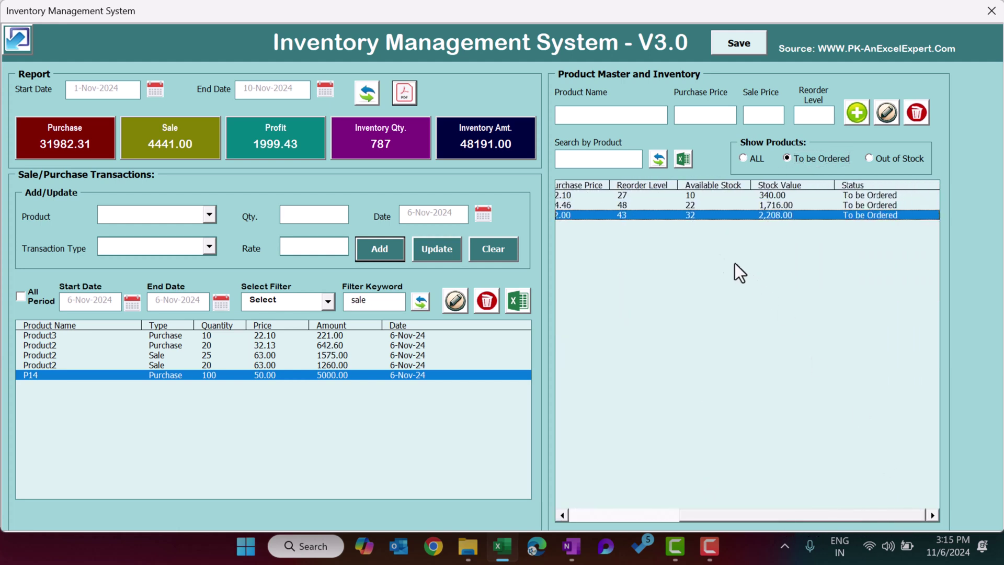
left_click_drag(699, 197, 697, 215)
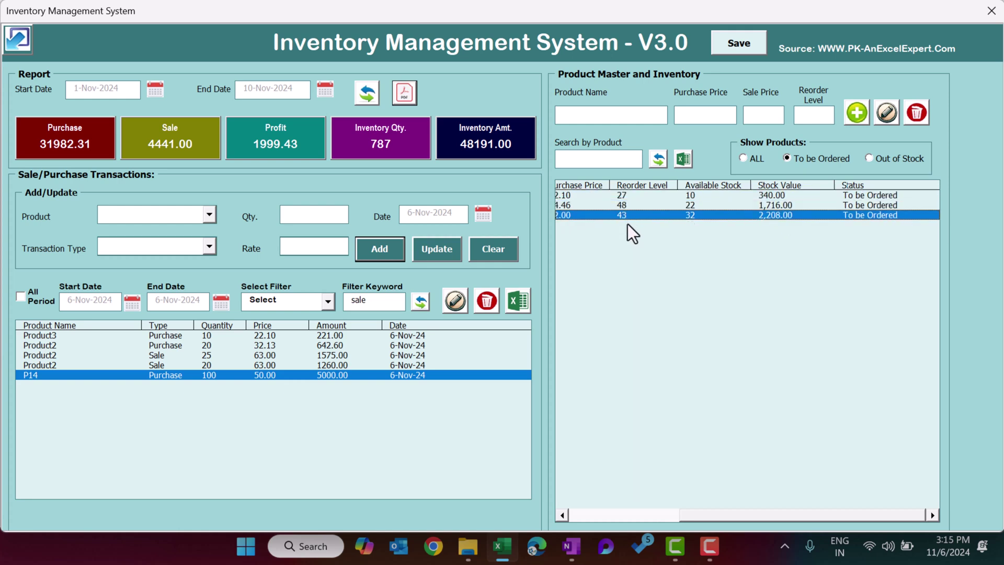
left_click(891, 159)
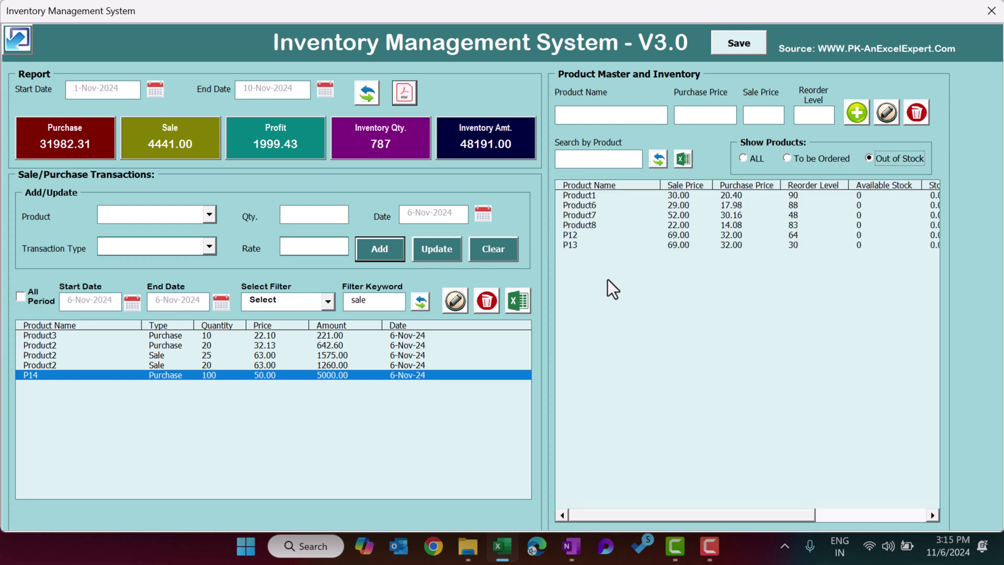
left_click_drag(604, 215, 604, 264)
left_click_drag(776, 514, 869, 516)
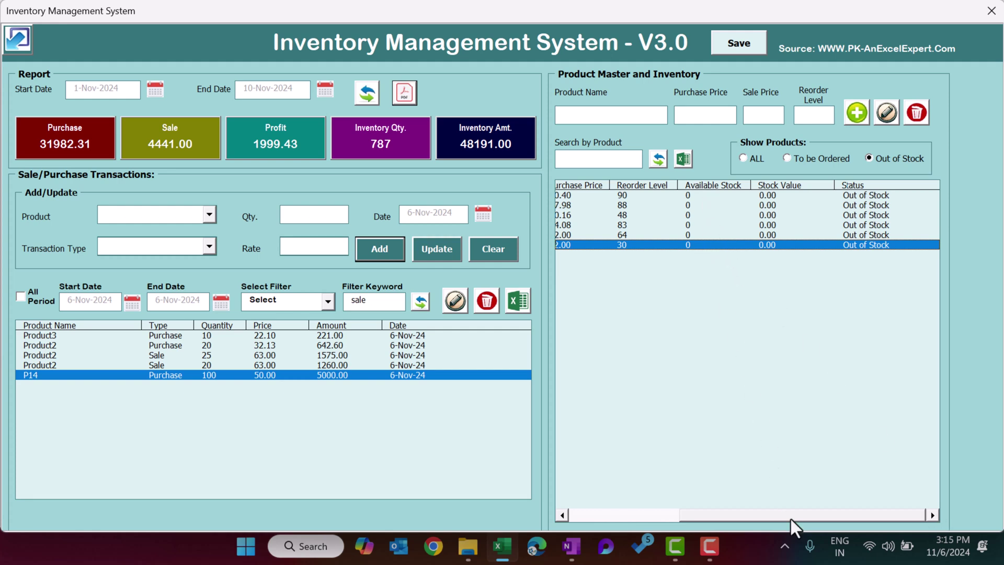
left_click_drag(791, 518, 607, 516)
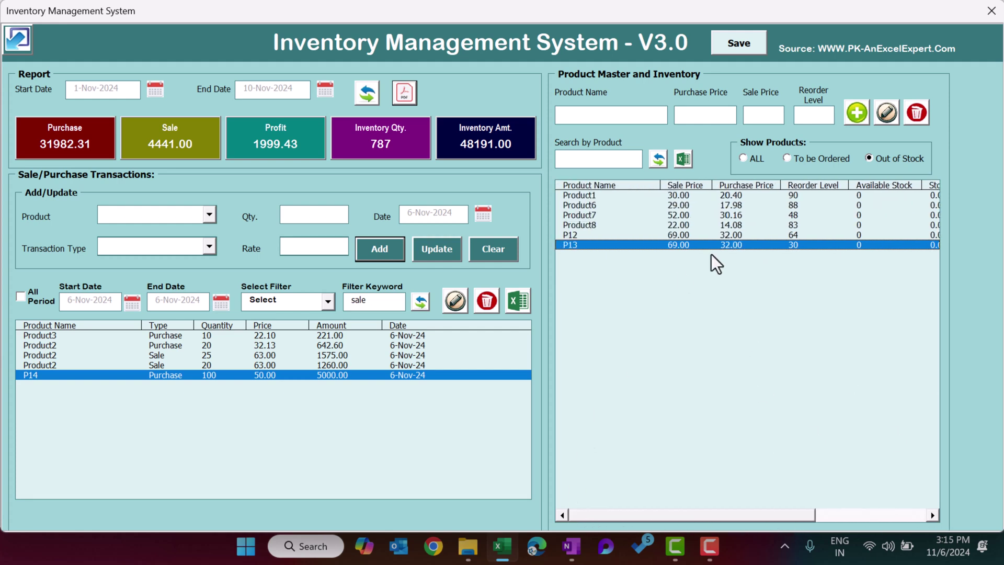
left_click(753, 159)
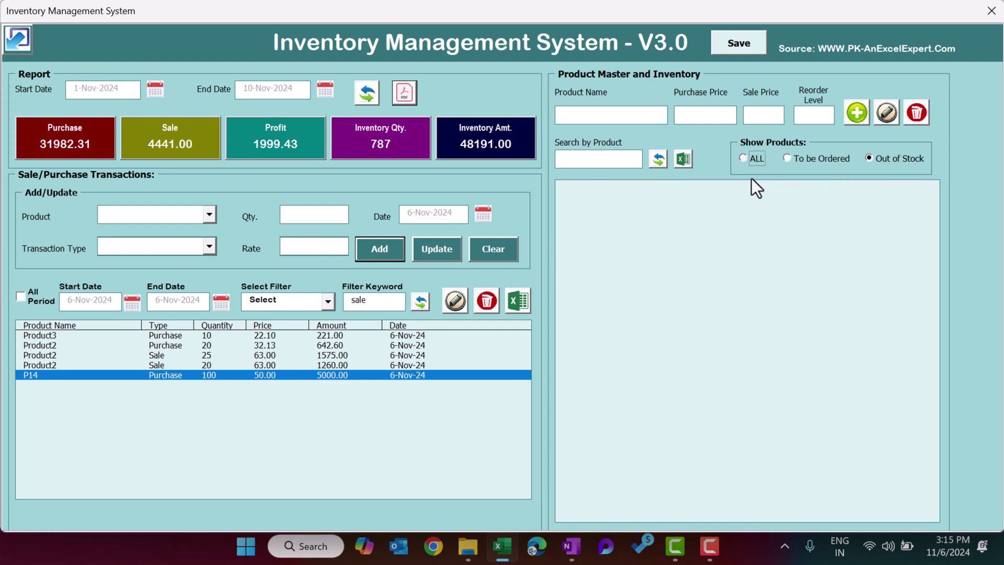
left_click(606, 159)
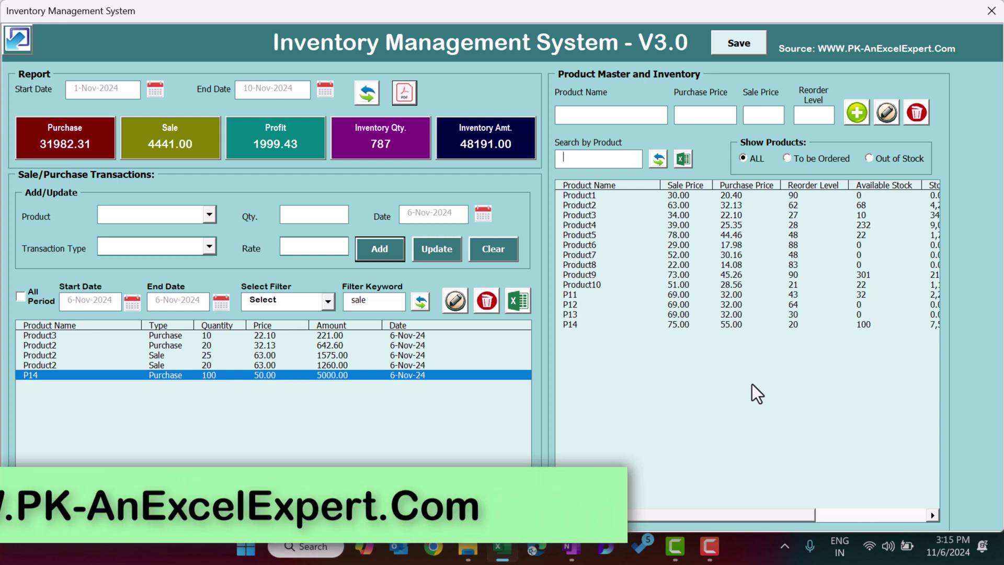
type("11")
key("Return")
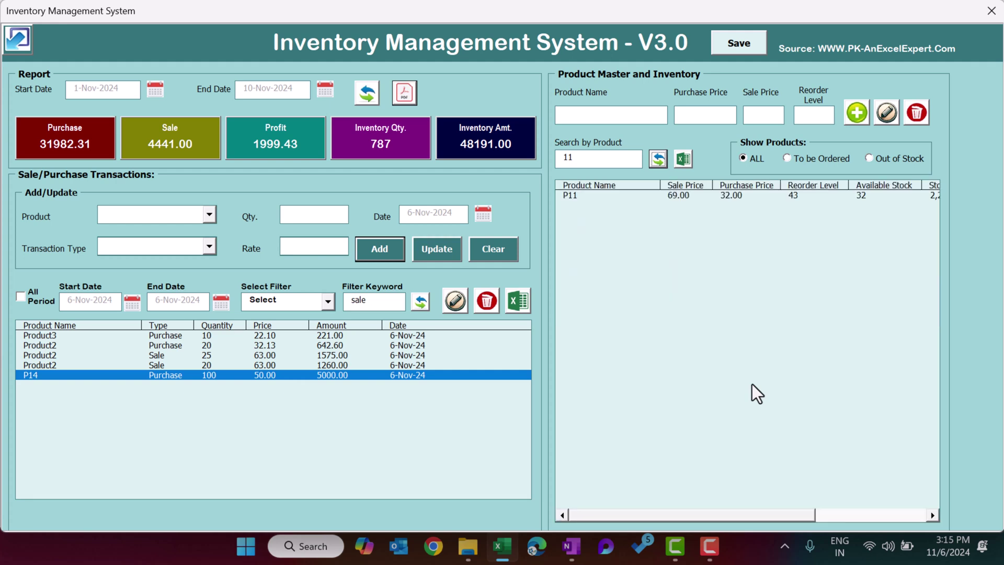
left_click(673, 198)
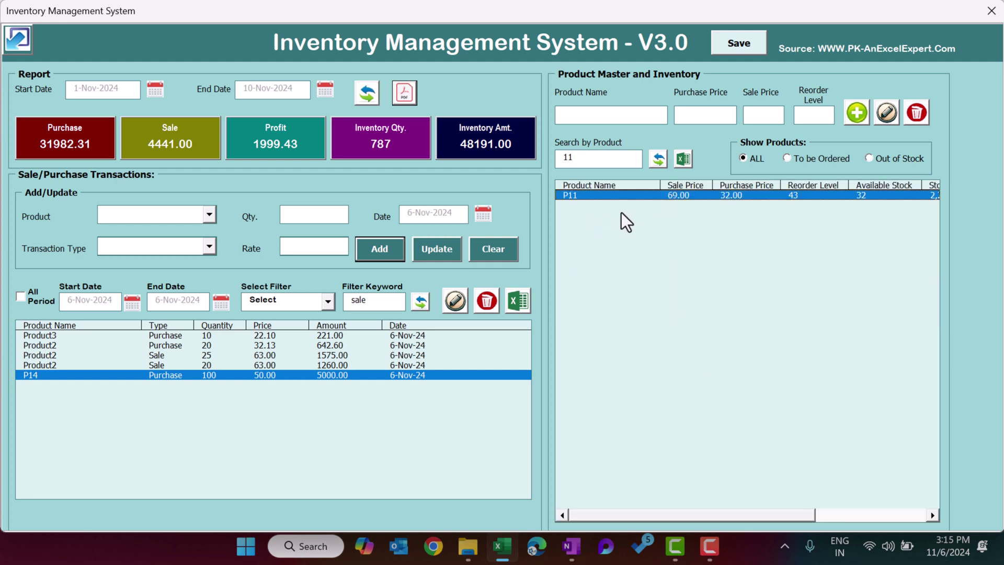
left_click(556, 158)
key("Delete")
key("Delete")
type("12")
left_click(658, 160)
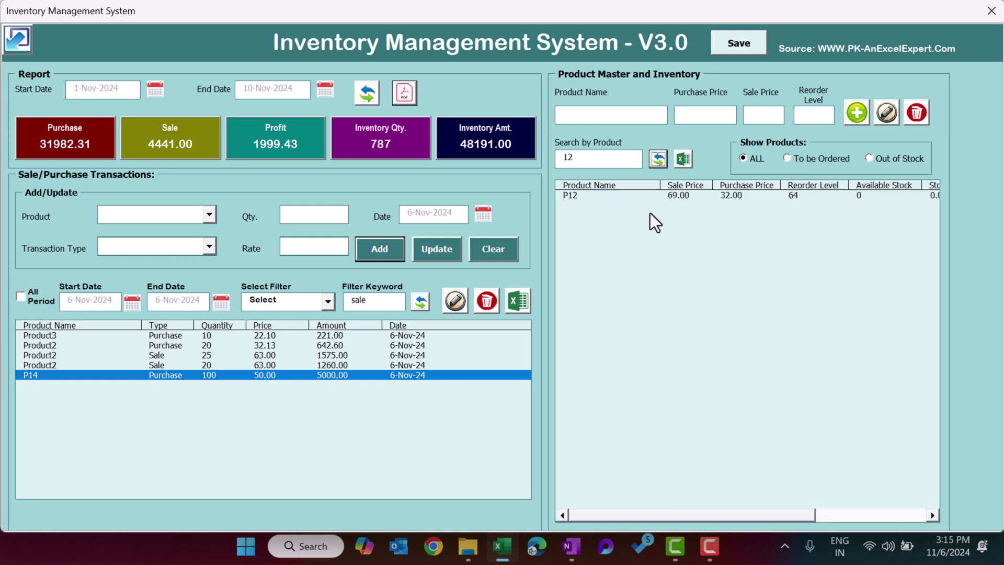
left_click_drag(601, 160, 564, 160)
key("BackSpace")
left_click(658, 159)
left_click(676, 197)
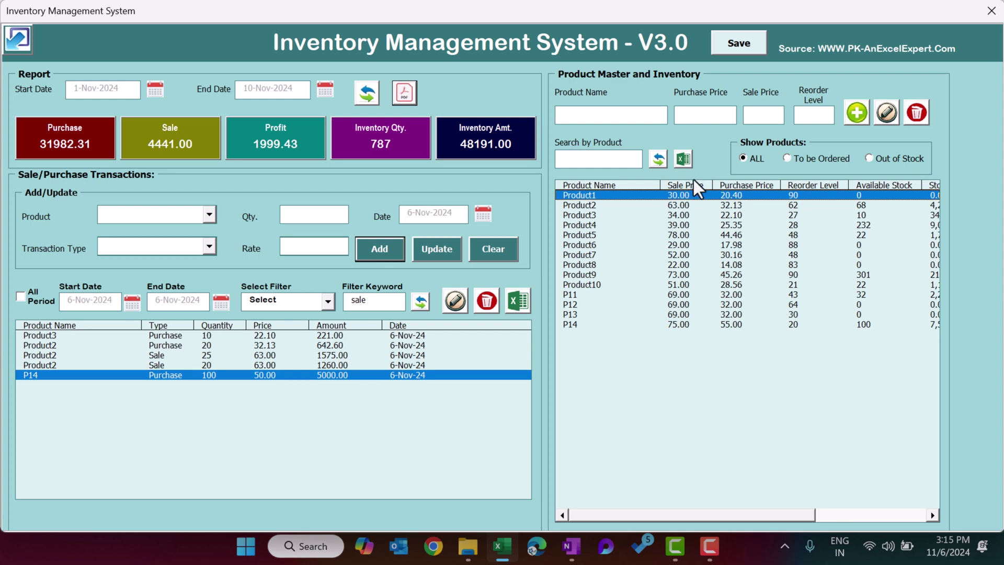
Export the product list to a new Book2 workbook and review the exported data.
left_click(685, 160)
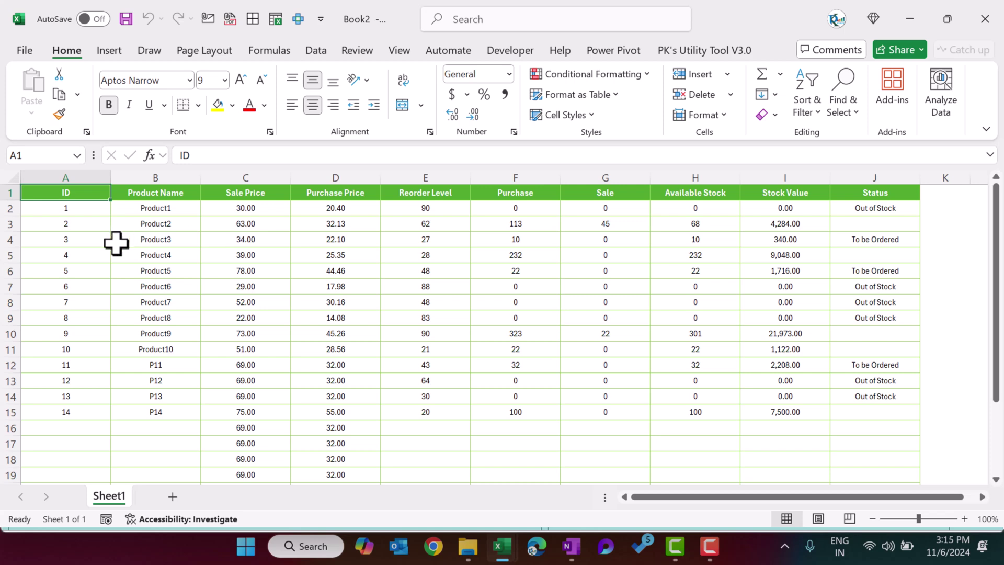
left_click(104, 240)
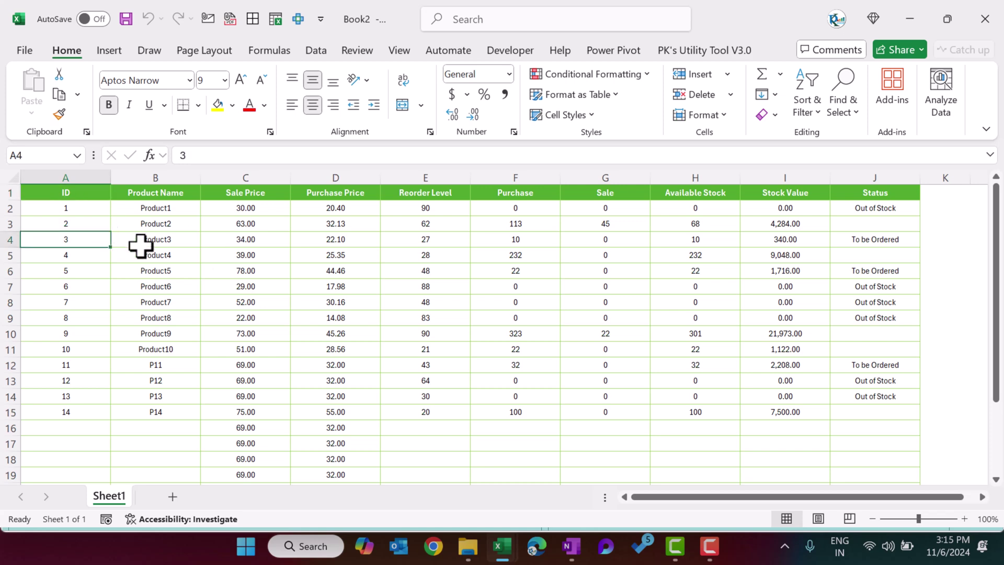
scroll(472, 284, "down", 2)
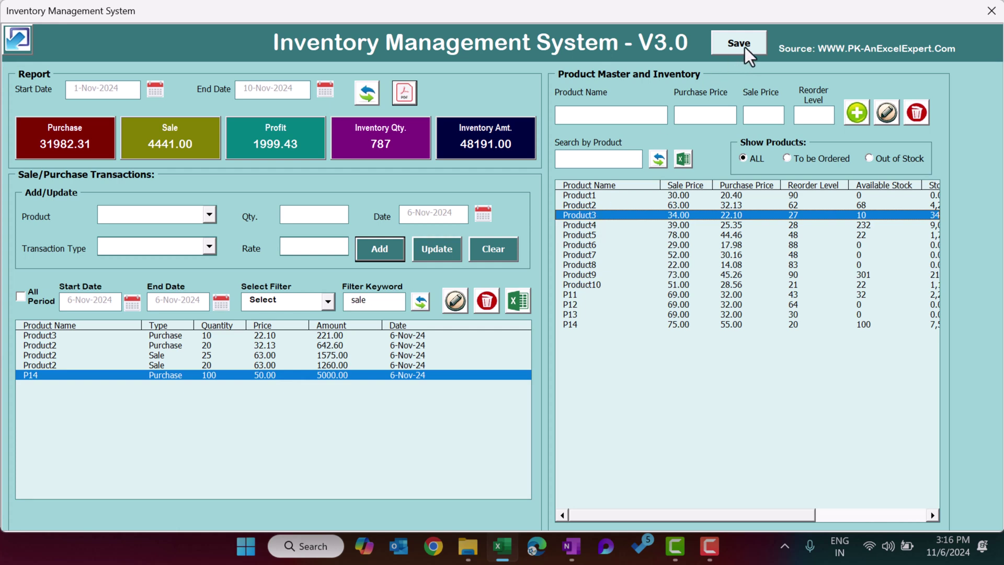
Save the inventory data, then select the Product3 and Product1 rows.
left_click(739, 43)
left_click(617, 217)
left_click(611, 200)
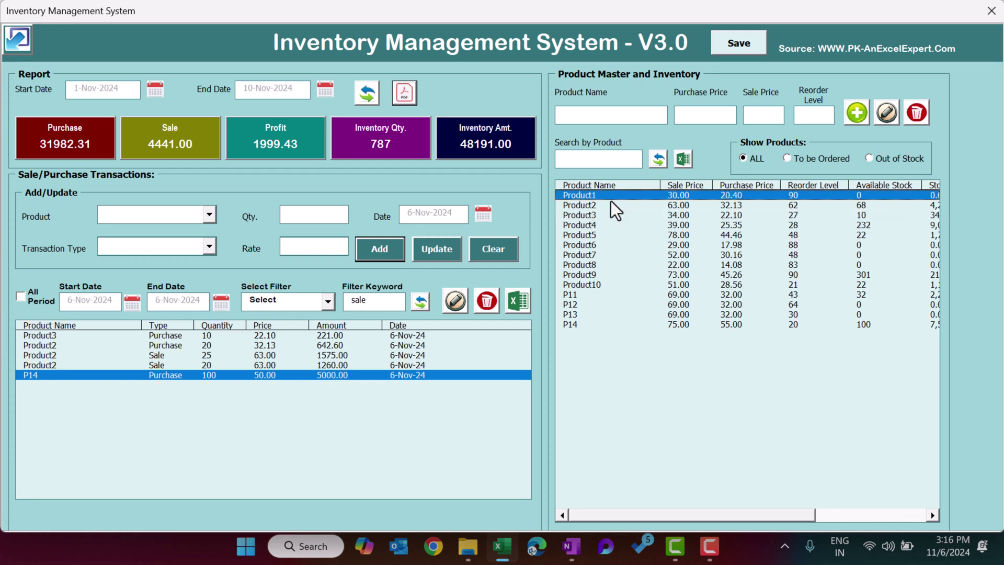